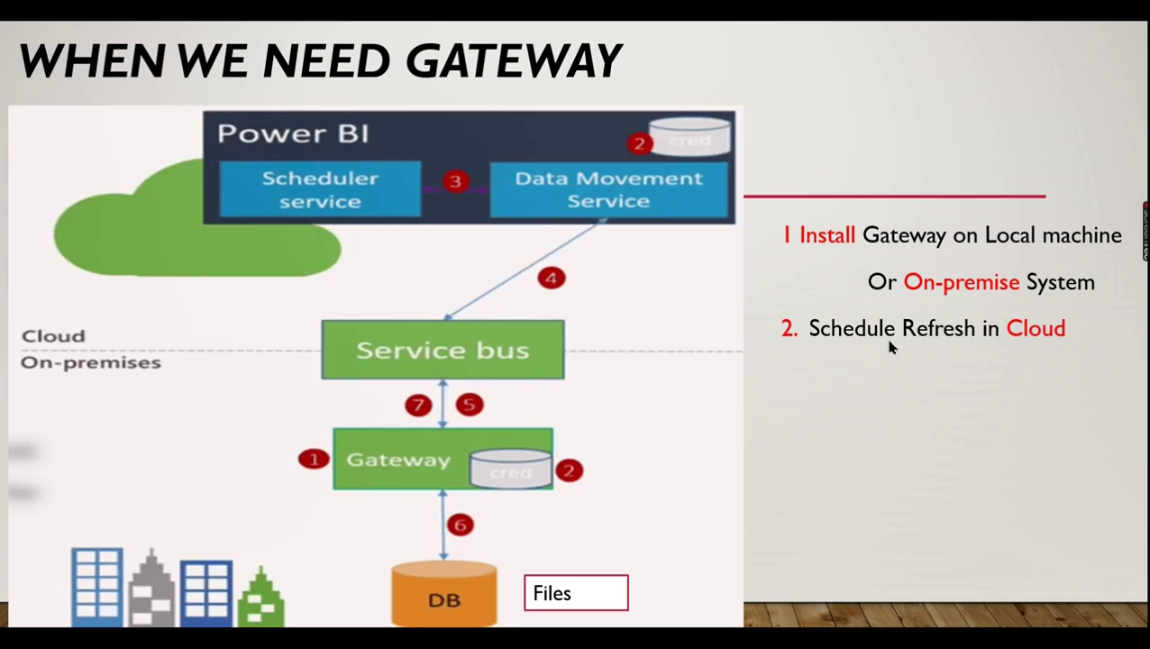
# Advance to the DEMO slide, end the slide show, and switch to Power BI in Edge
pyautogui.click(889, 346)
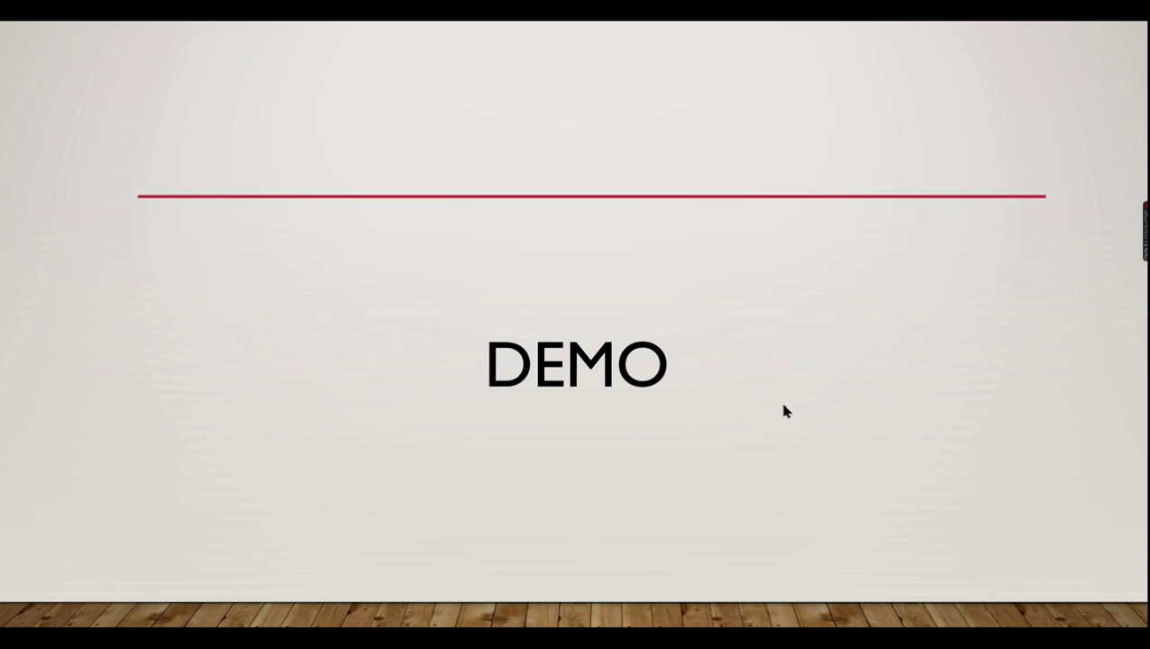
pyautogui.press('Escape')
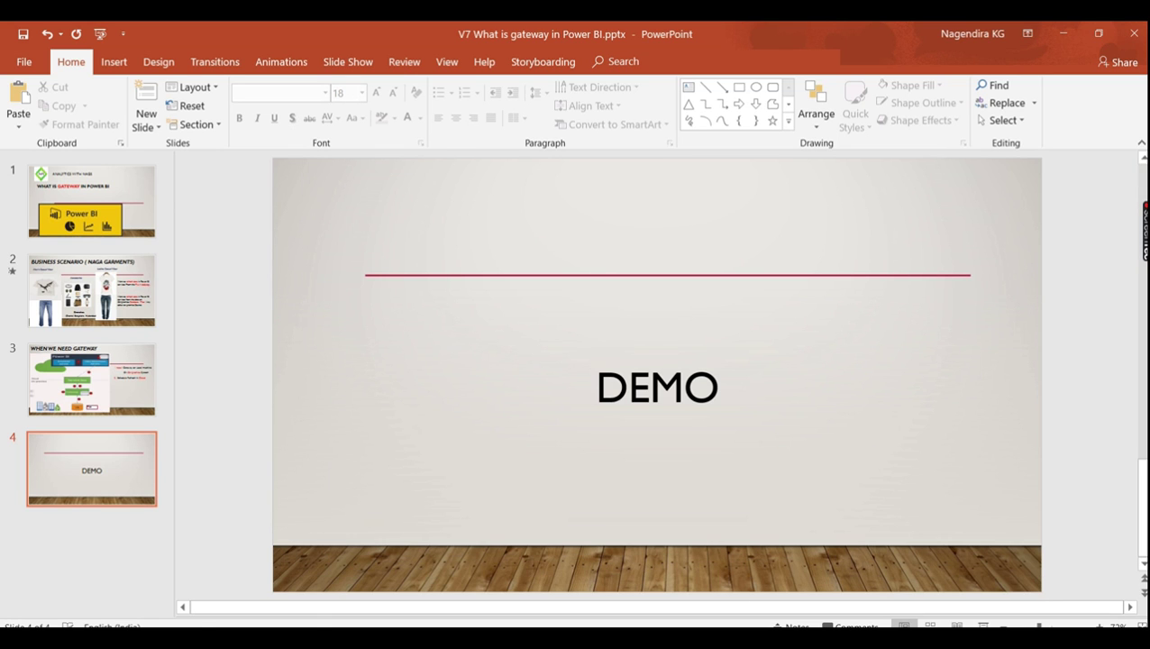
pyautogui.hotkey('alt', 'Tab')
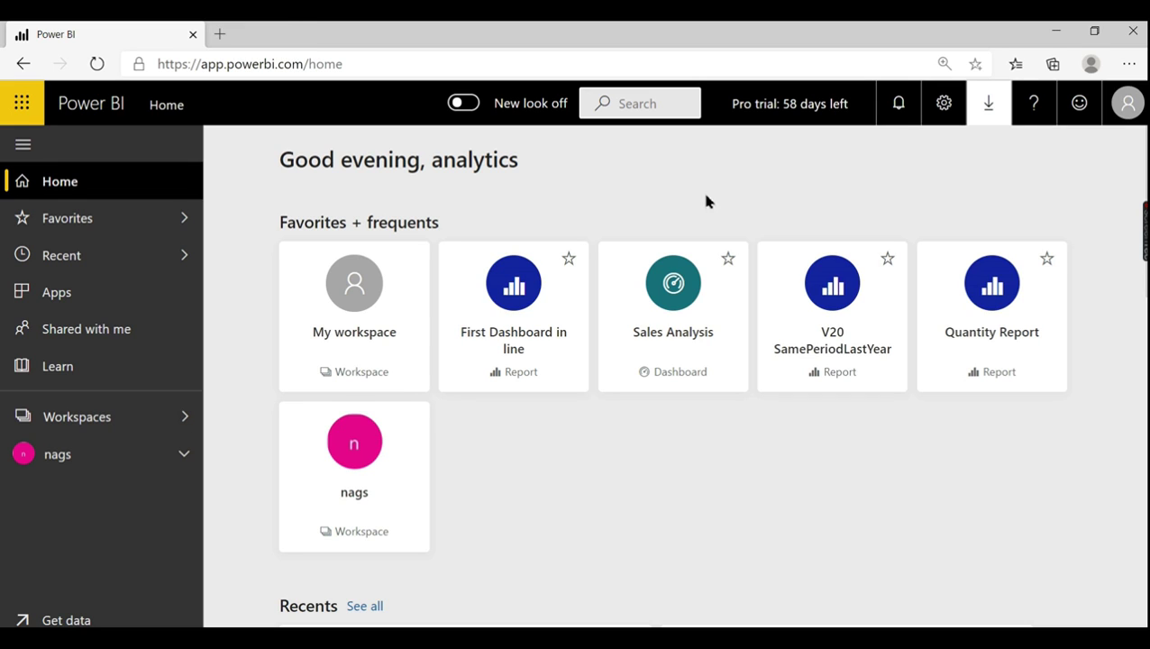
# Open the Data Gateway download page and zoom out to view the comparison table
pyautogui.click(991, 112)
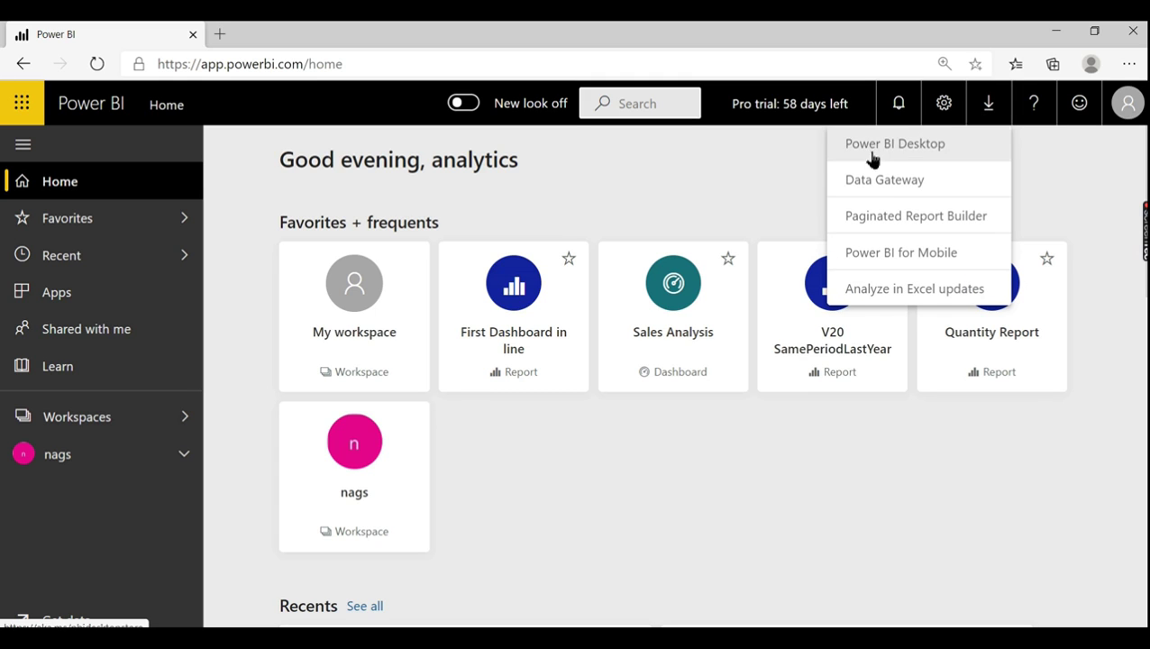
pyautogui.click(900, 191)
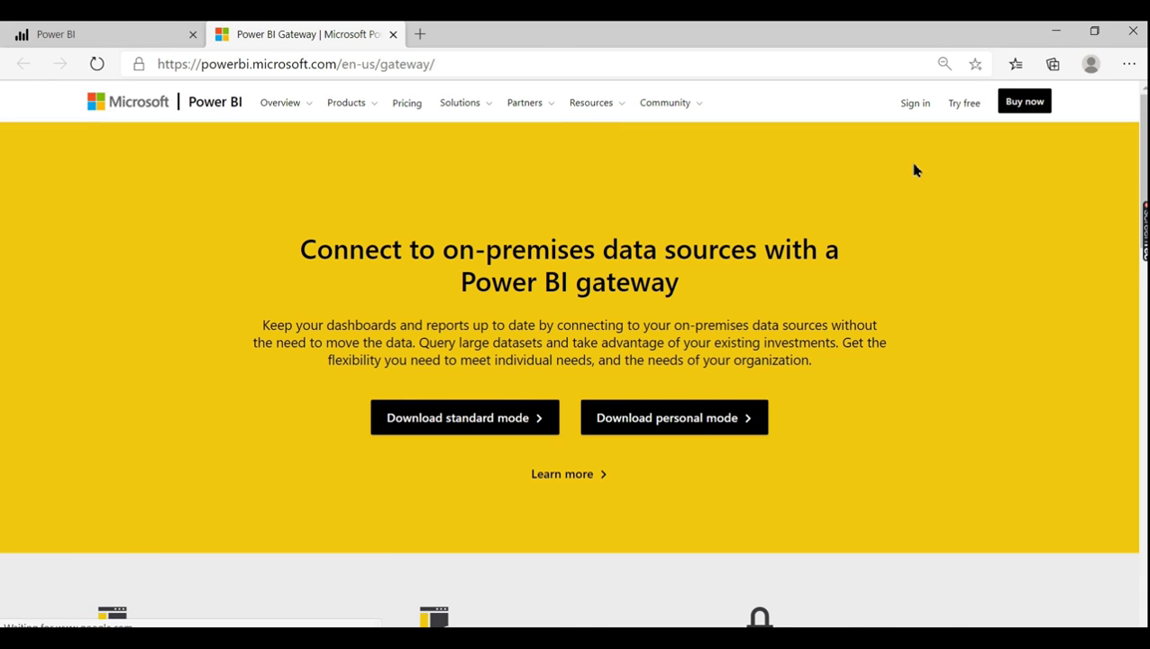
pyautogui.scroll(-1, 914, 170)
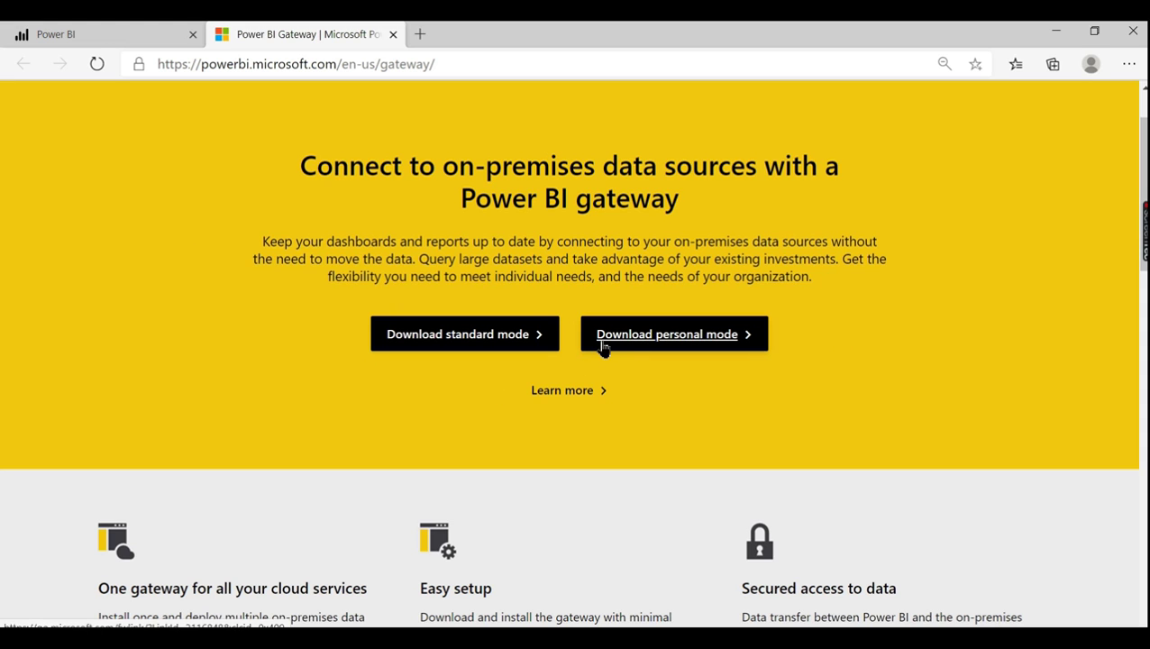
pyautogui.scroll(-9, 867, 323)
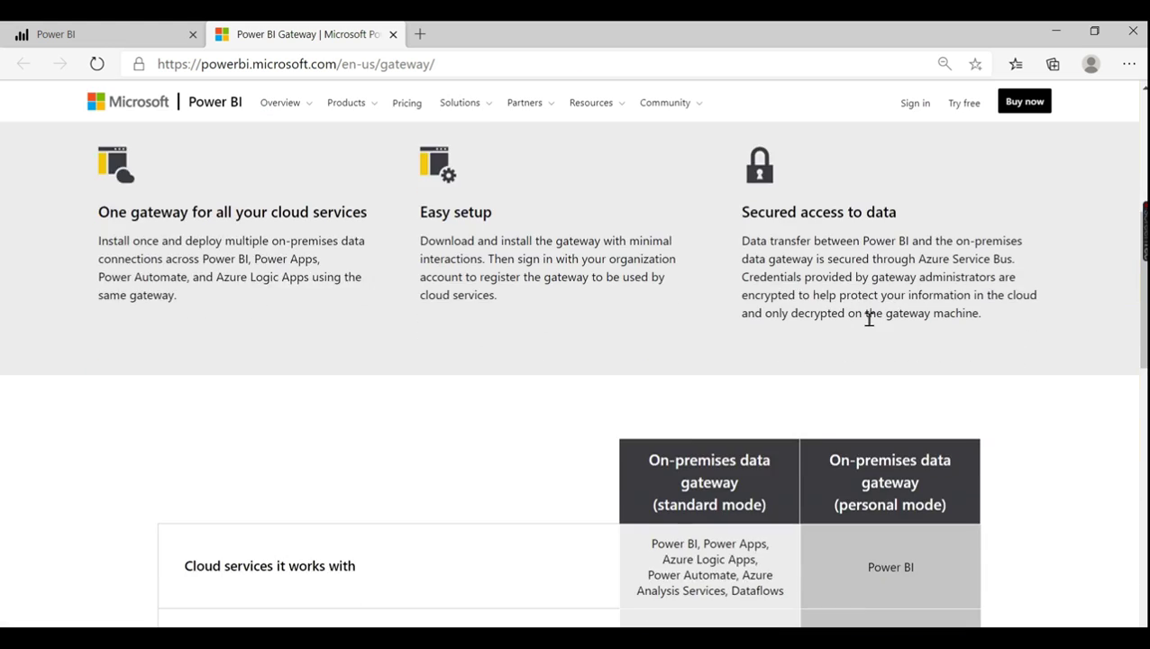
pyautogui.scroll(2, 866, 321)
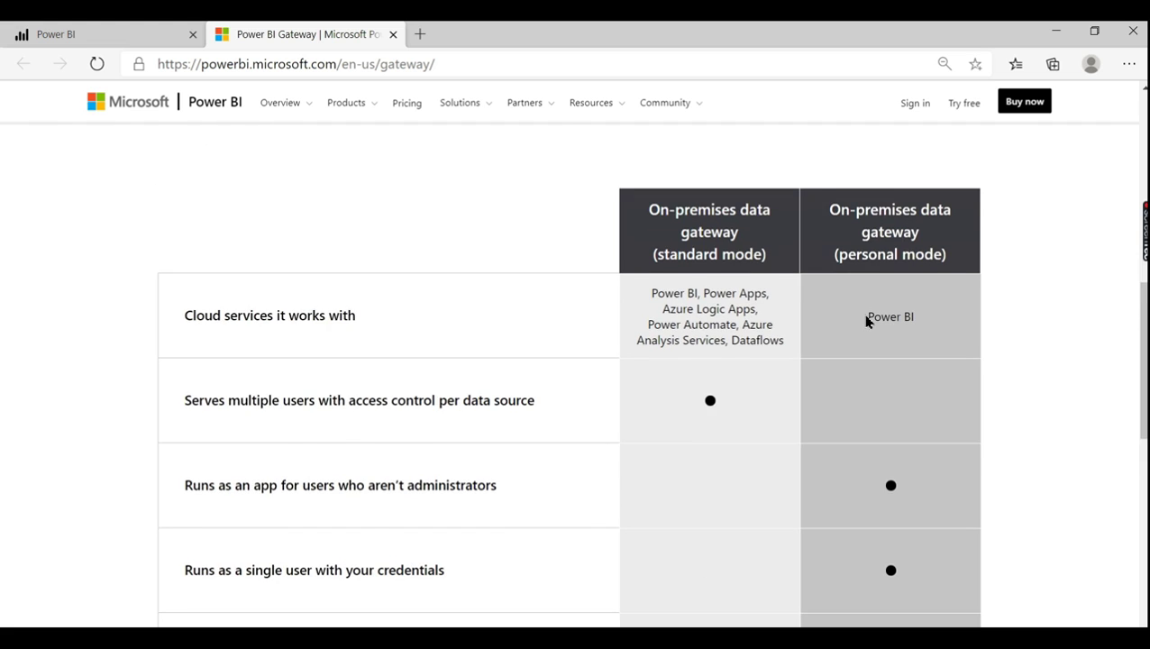
pyautogui.hotkey('ctrl', '-')
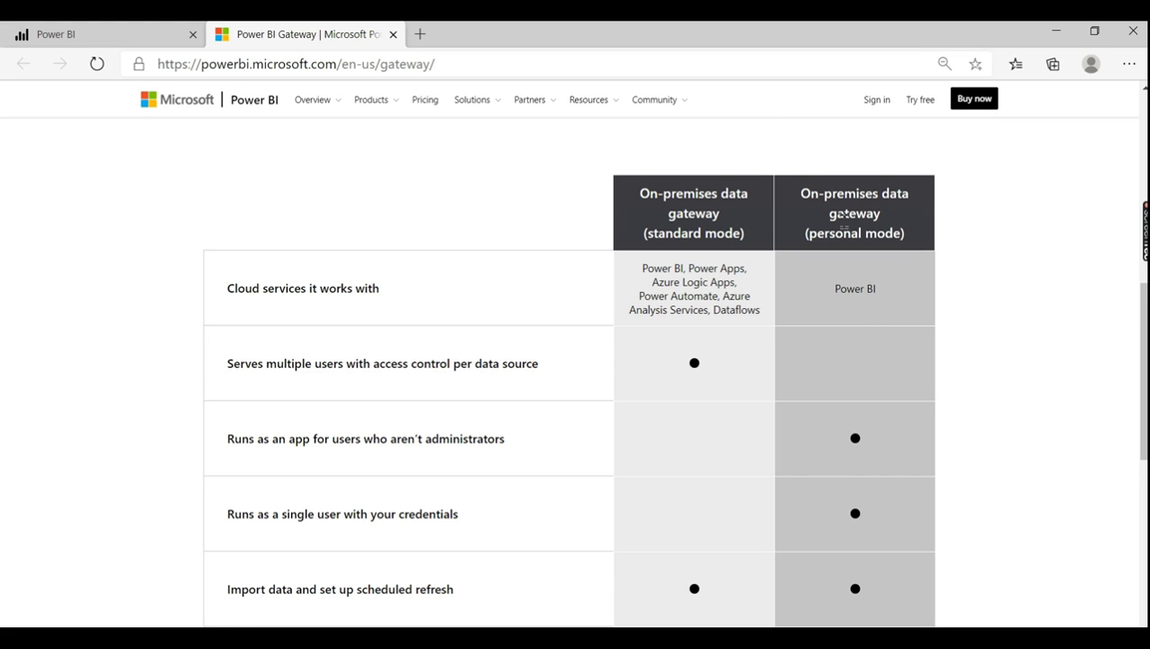
# Compare standard and personal modes, then download the personal mode gateway installer
pyautogui.scroll(-1, 958, 240)
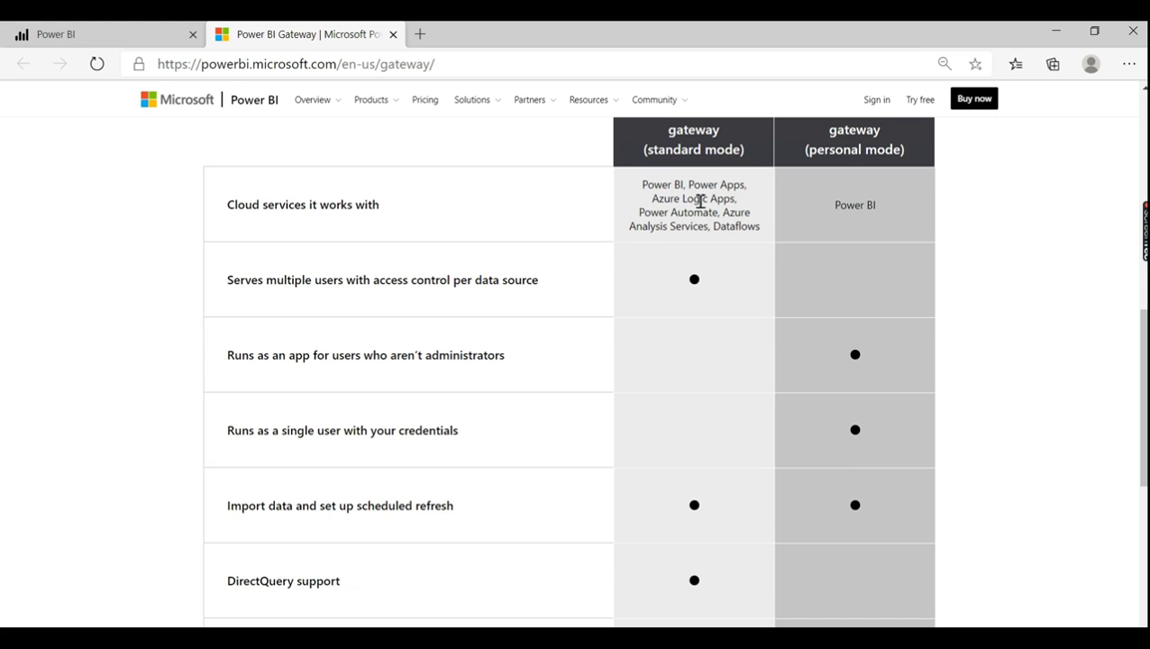
pyautogui.scroll(-1, 502, 510)
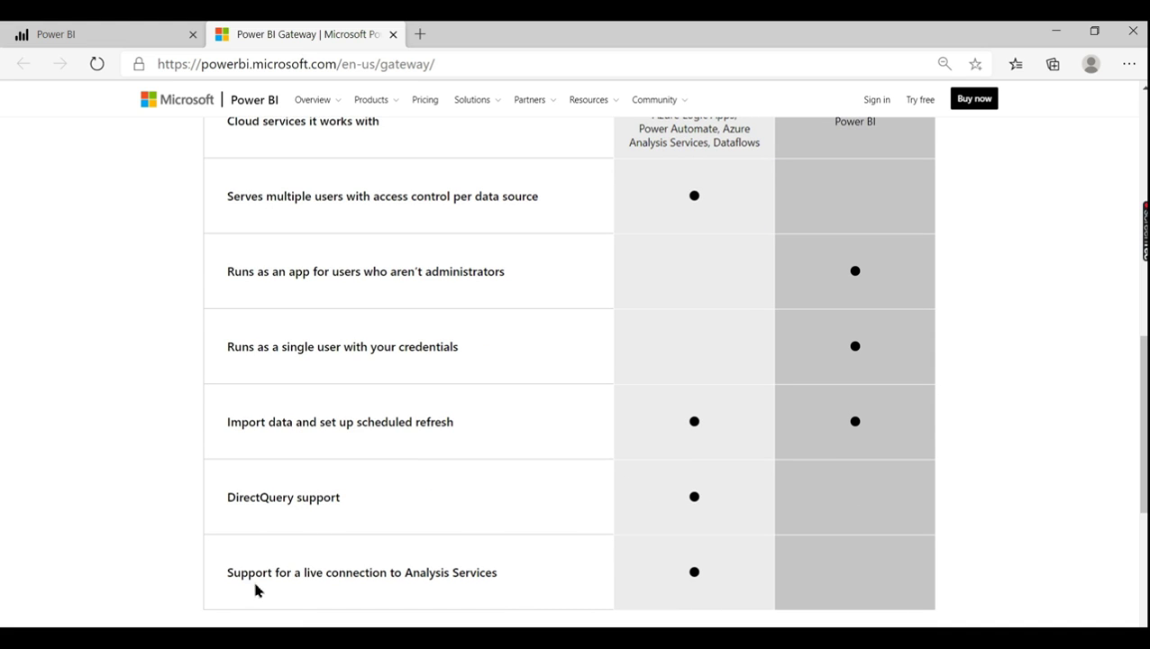
pyautogui.scroll(1, 700, 544)
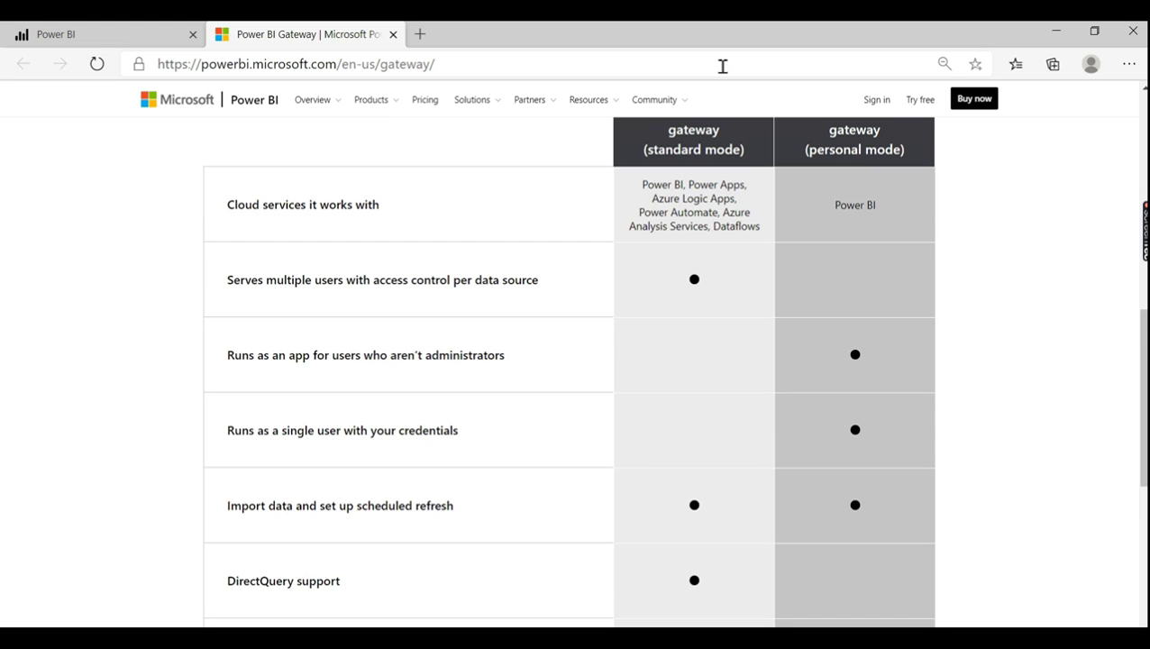
pyautogui.scroll(1, 717, 161)
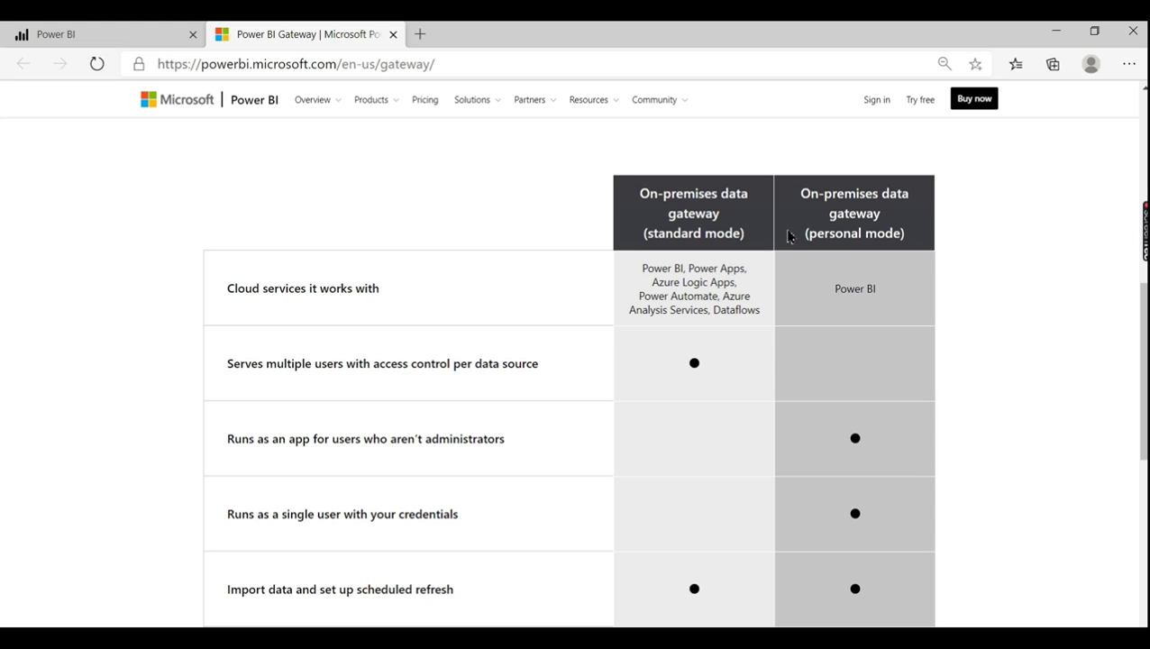
pyautogui.scroll(-1, 493, 376)
pyautogui.scroll(-1, 639, 506)
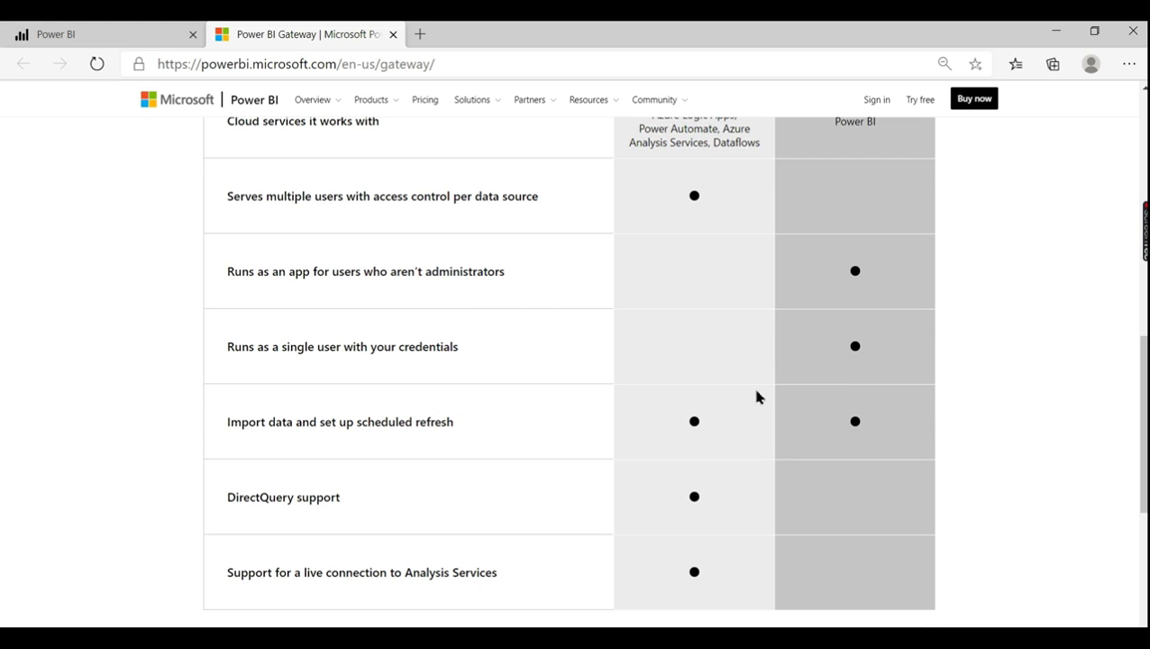
pyautogui.scroll(-3, 718, 510)
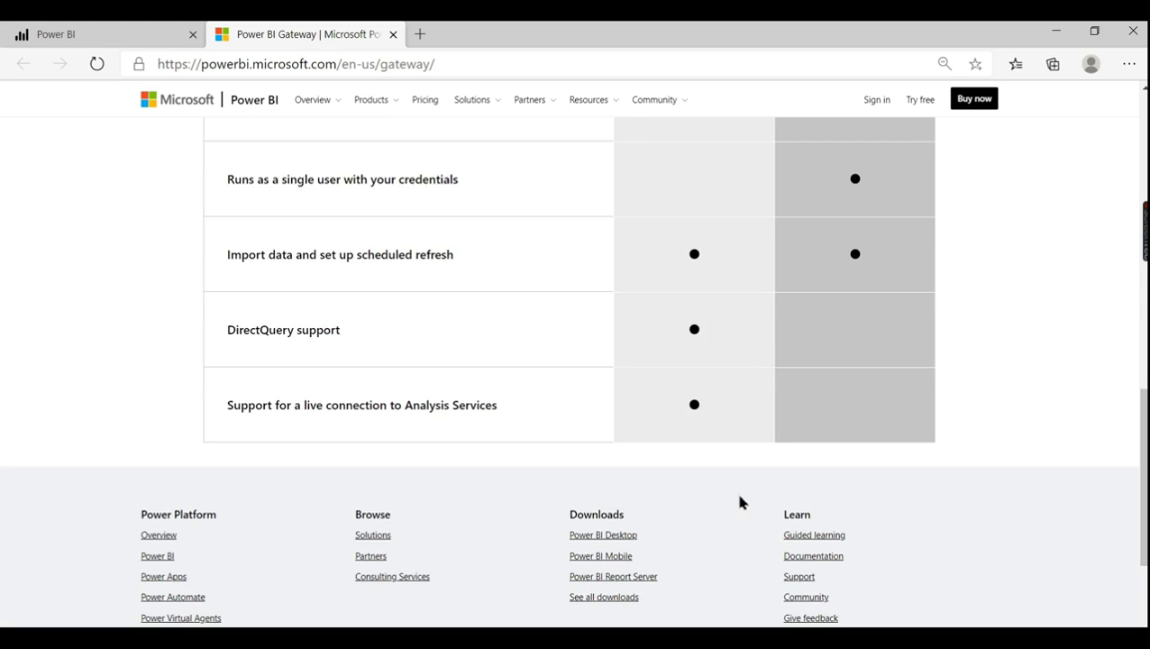
pyautogui.press('Home')
pyautogui.click(639, 377)
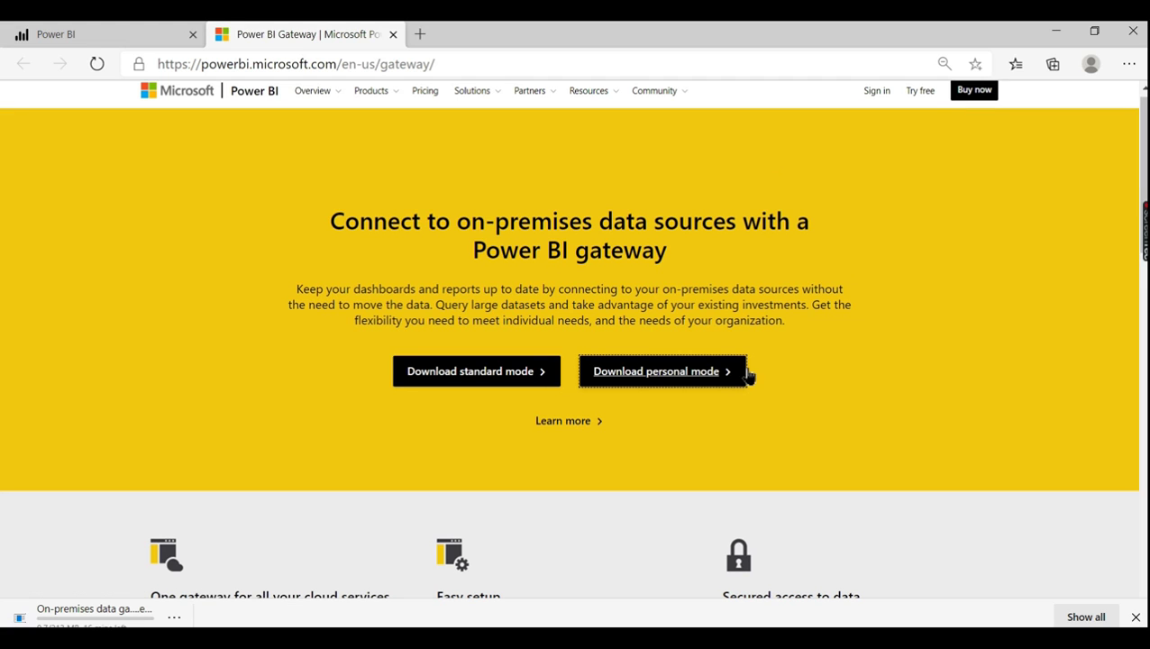
# Show the downloaded personal mode gateway installer in its Downloads folder
pyautogui.scroll(-1, 1003, 299)
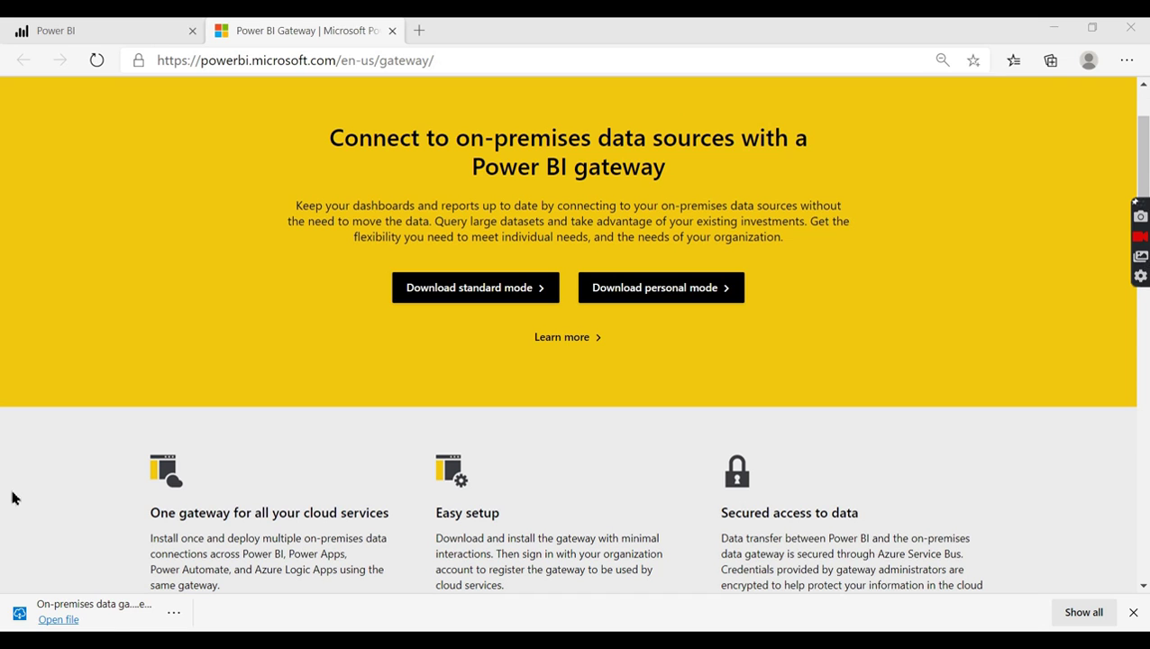
pyautogui.click(175, 614)
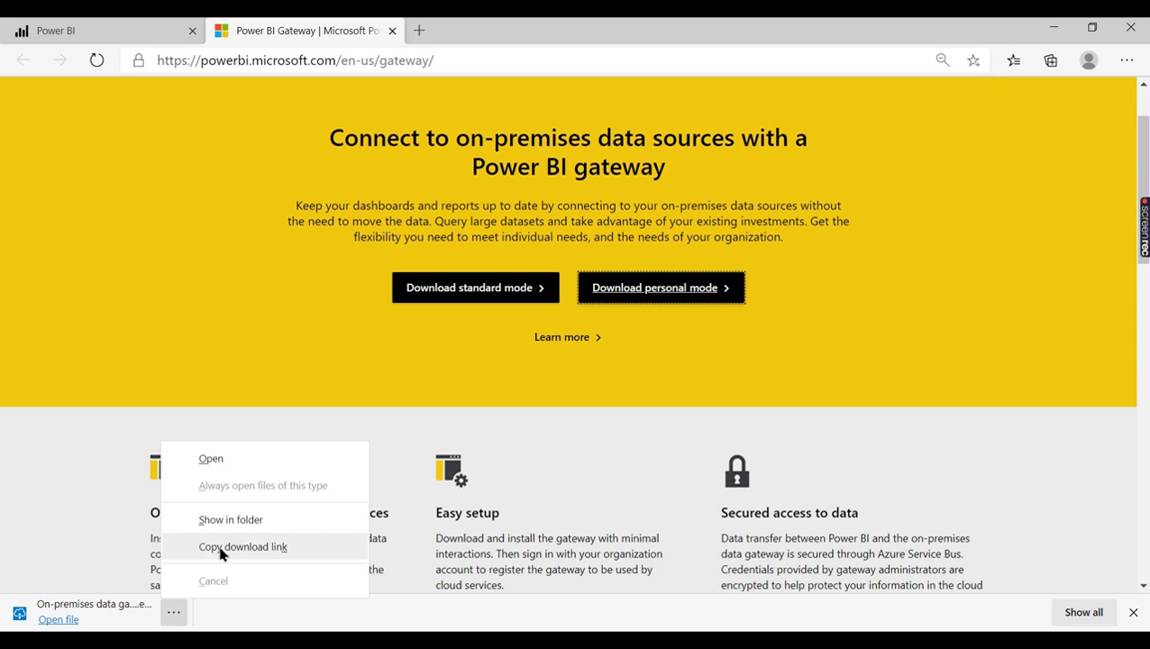
pyautogui.click(231, 520)
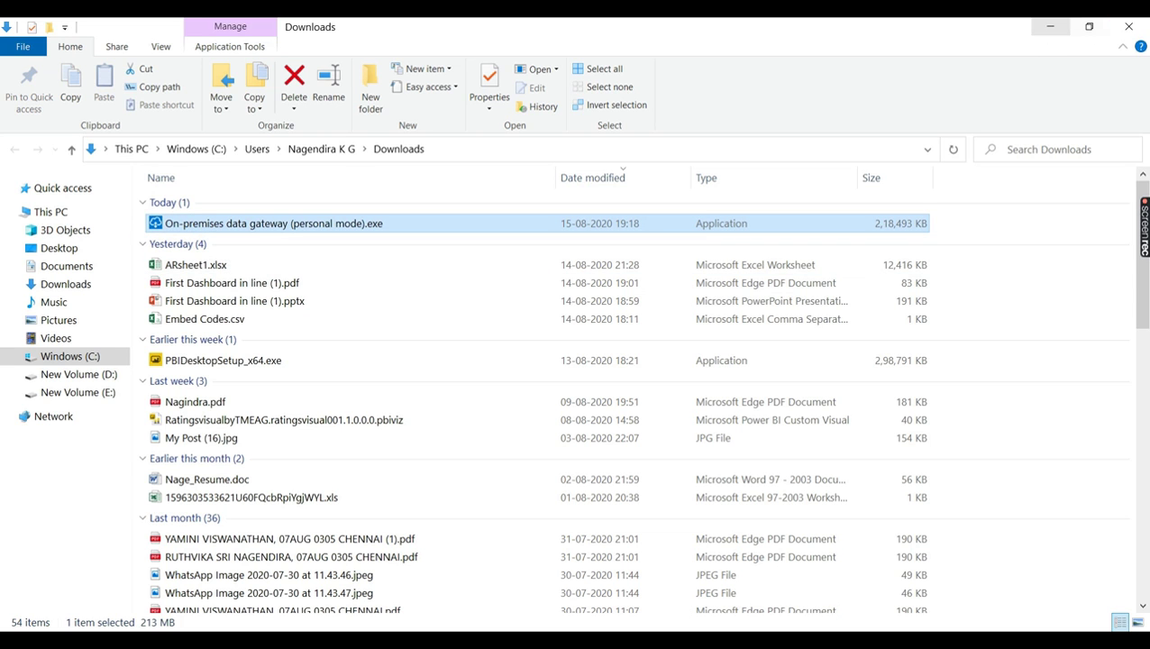
# Minimize the Downloads folder window, leaving the gateway installer showing
pyautogui.click(1052, 25)
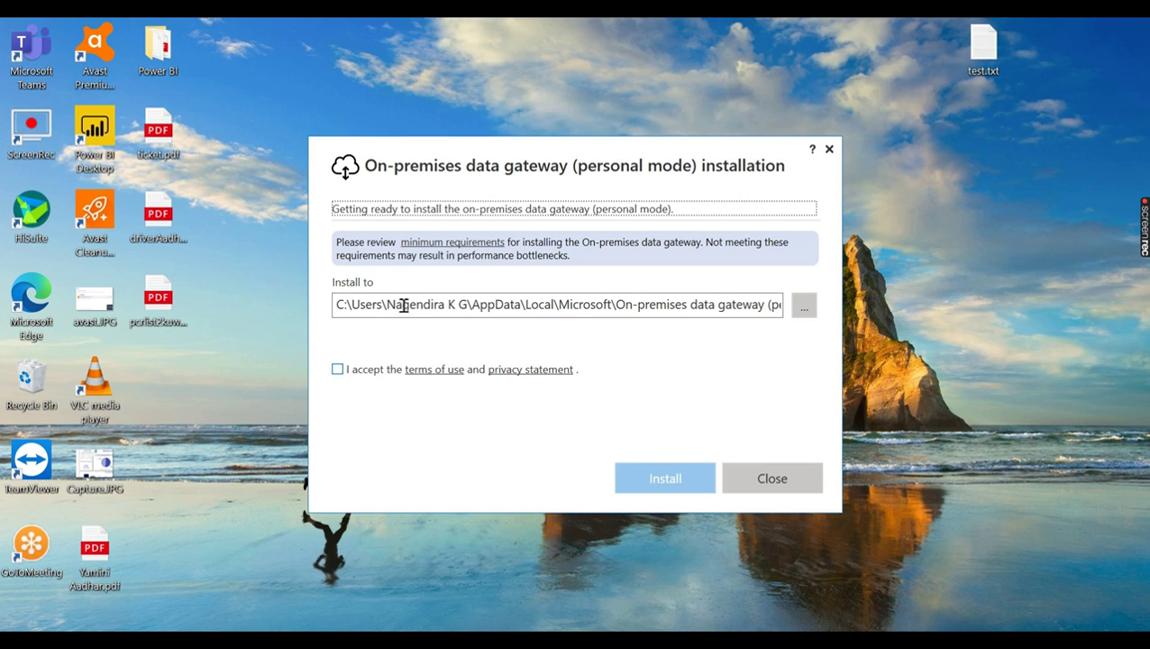
# Accept the terms of use and privacy statement and install the personal mode gateway
pyautogui.click(337, 370)
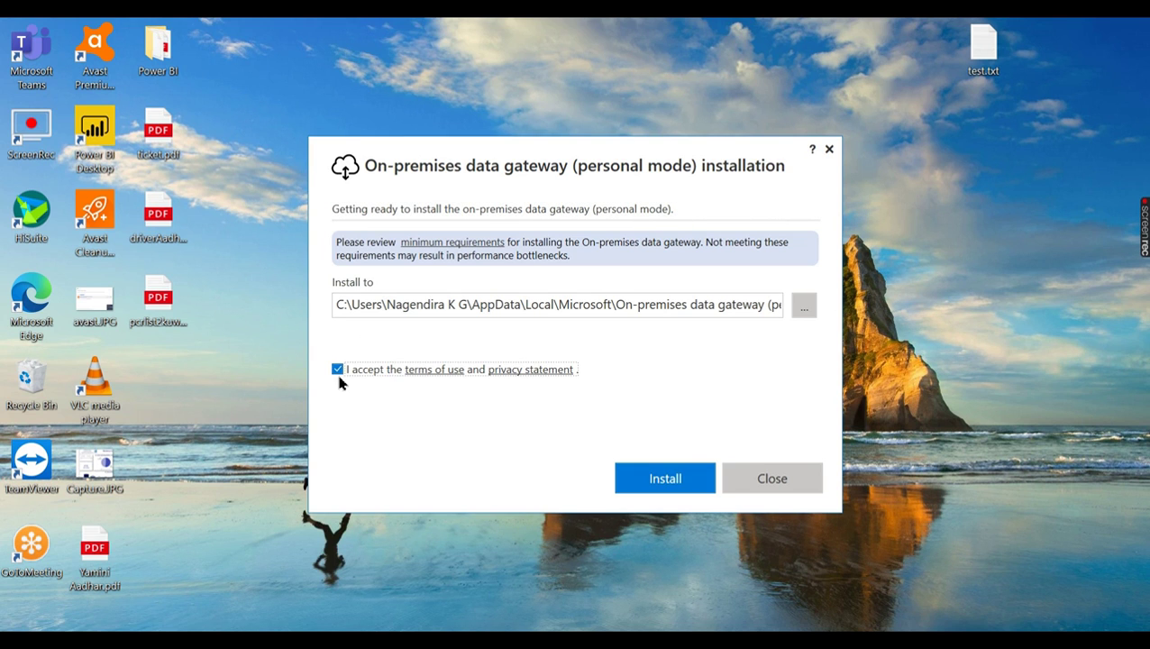
pyautogui.click(689, 484)
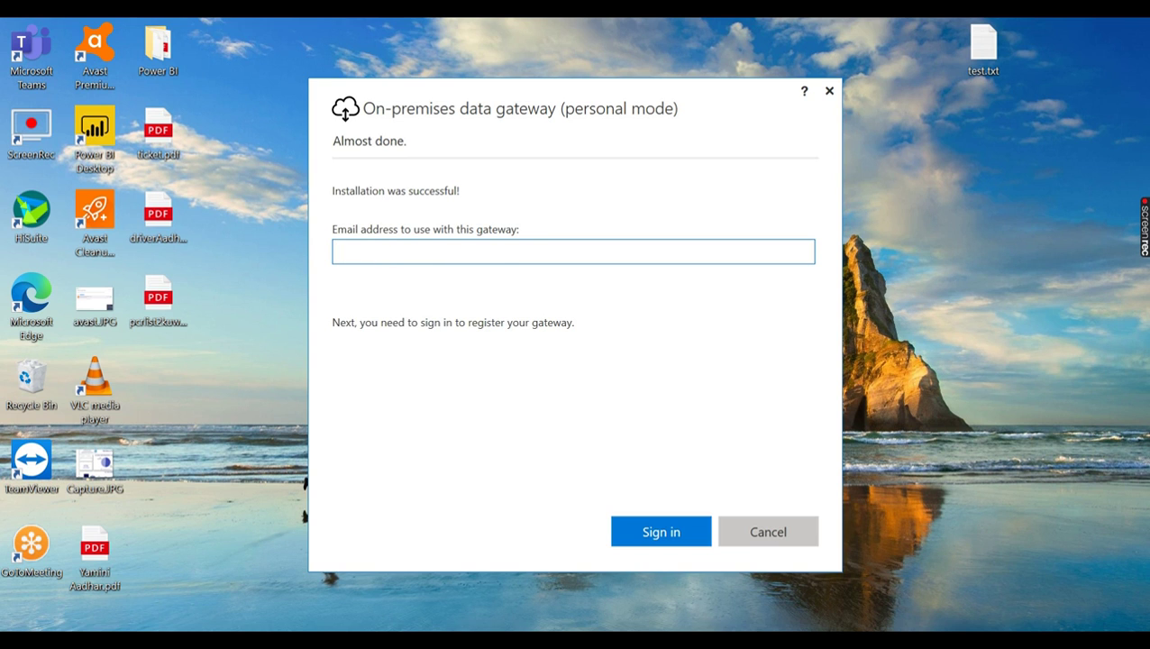
# Copy the account e-mail from the notes into the gateway's e-mail field and start sign-in
pyautogui.hotkey('alt', 'Tab')
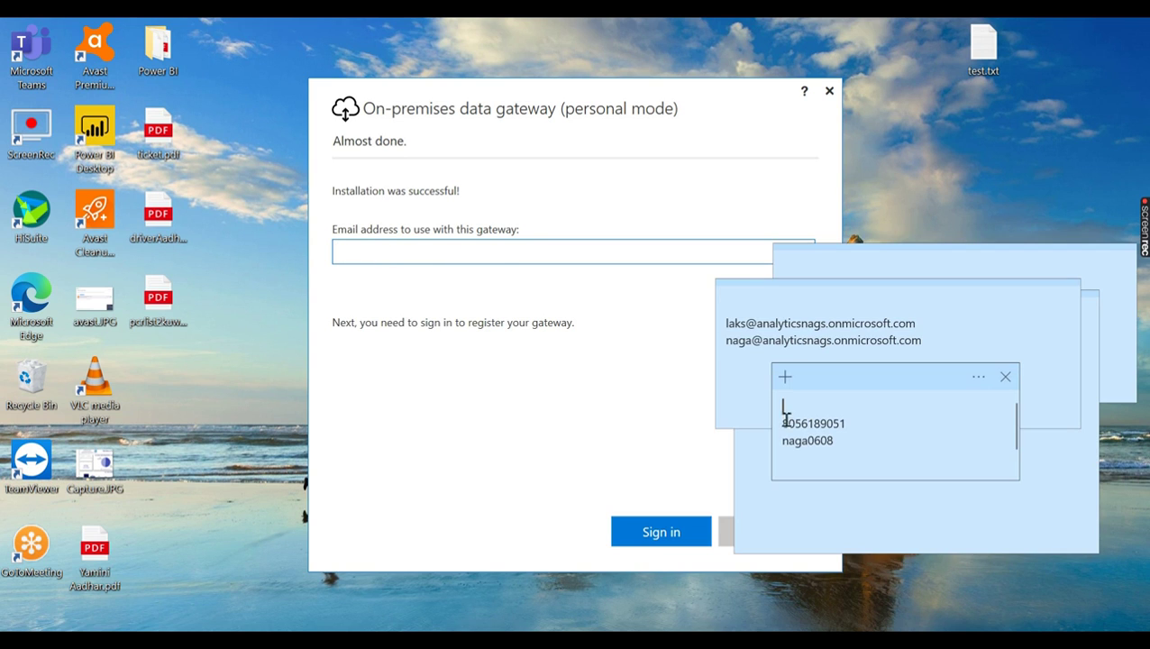
pyautogui.click(790, 354)
pyautogui.moveTo(923, 340); pyautogui.dragTo(613, 349)
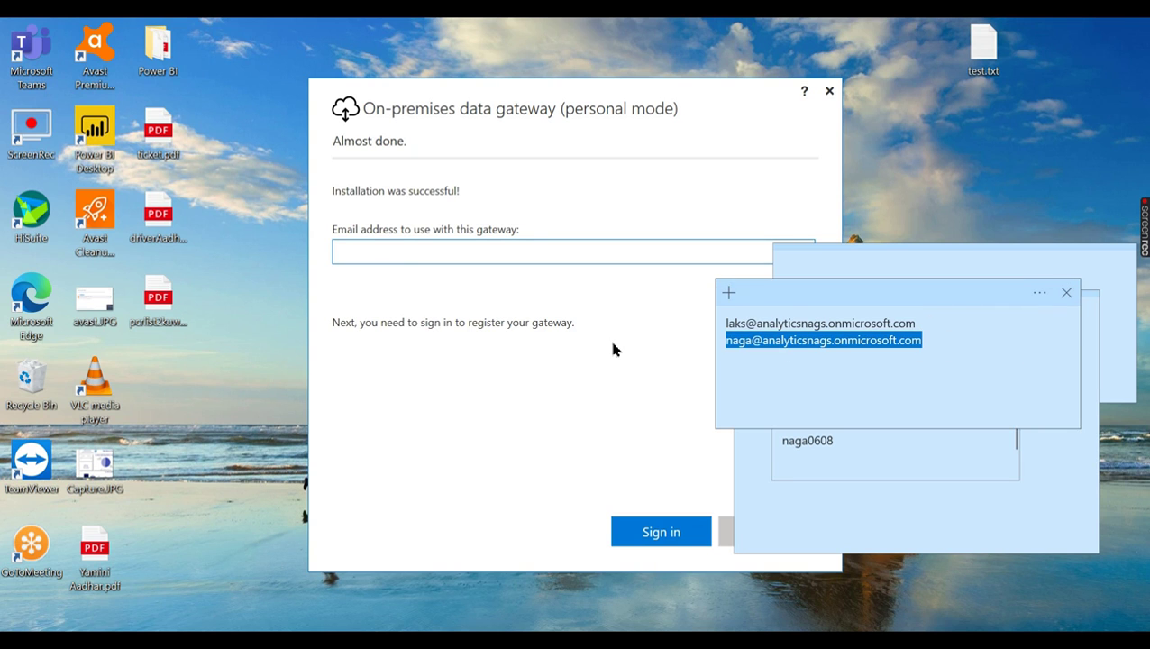
pyautogui.click(397, 252)
pyautogui.hotkey('ctrl', 'v')
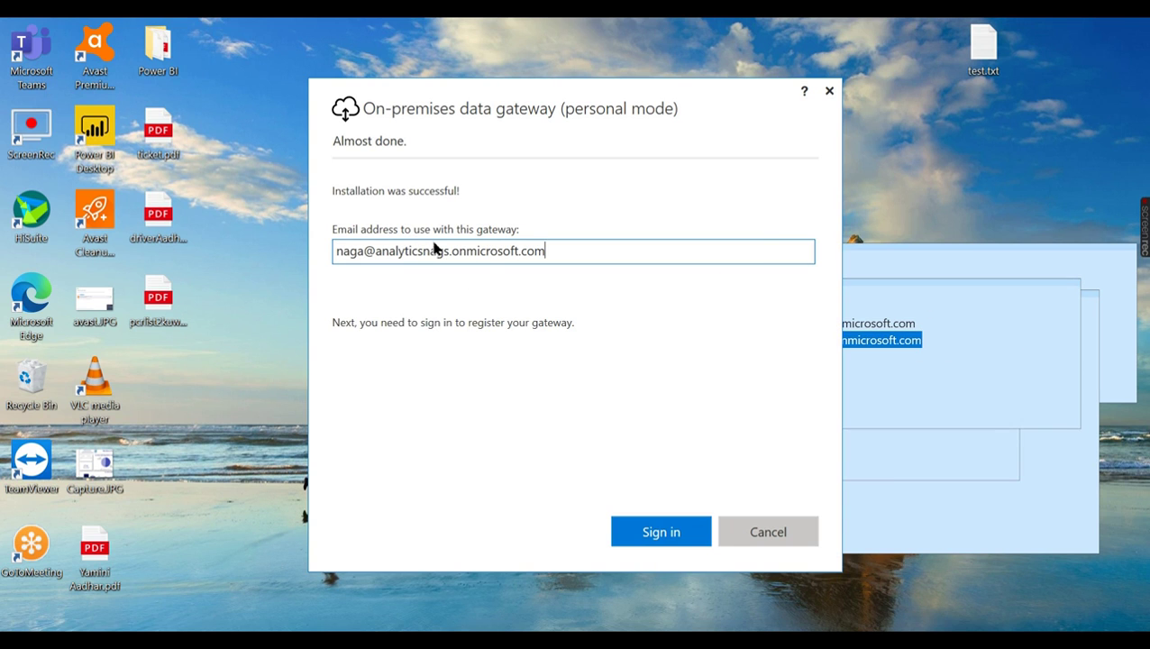
pyautogui.click(628, 539)
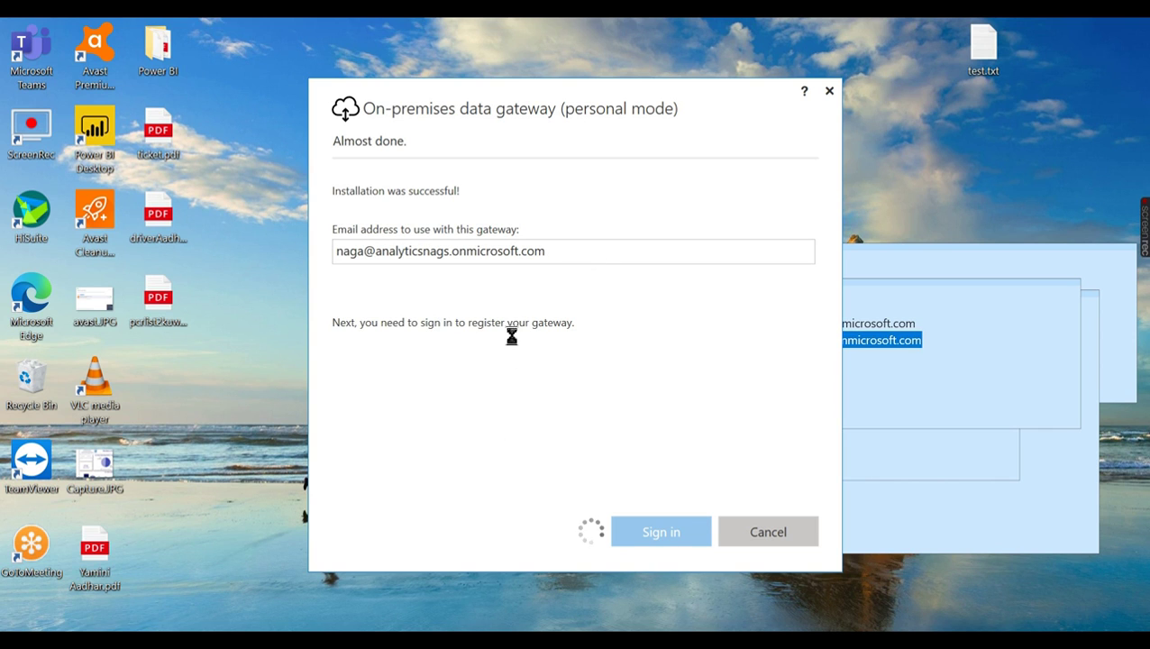
# Enter the account e-mail and password on the sign-in page to register the gateway
pyautogui.hotkey('ctrl', 'v')
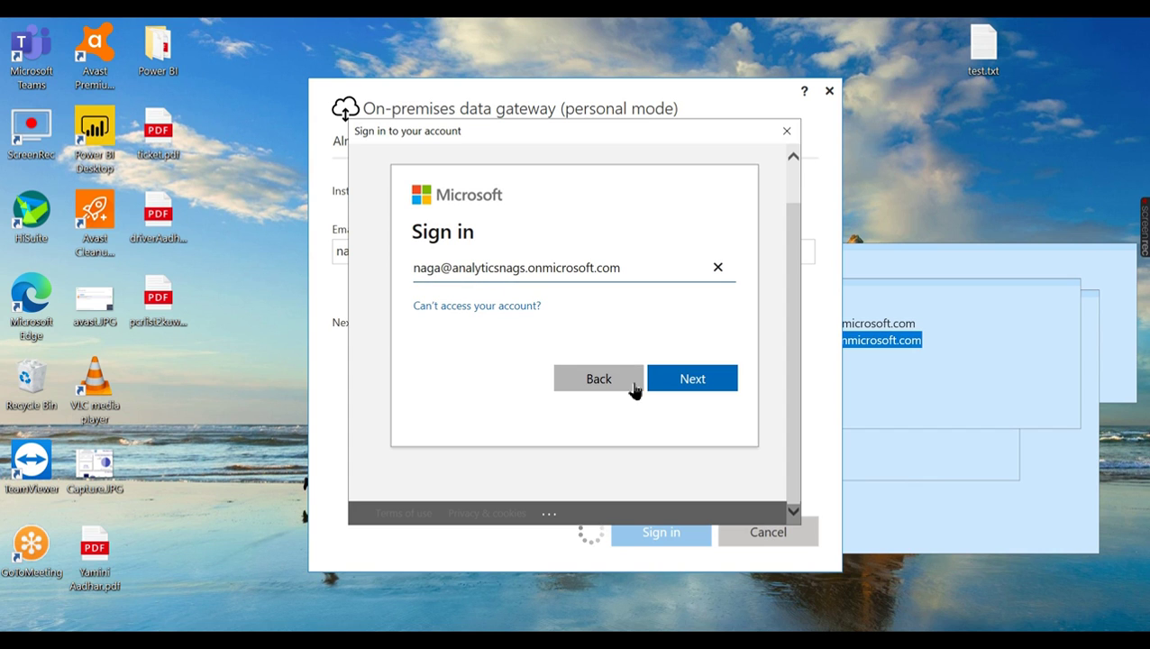
pyautogui.click(695, 382)
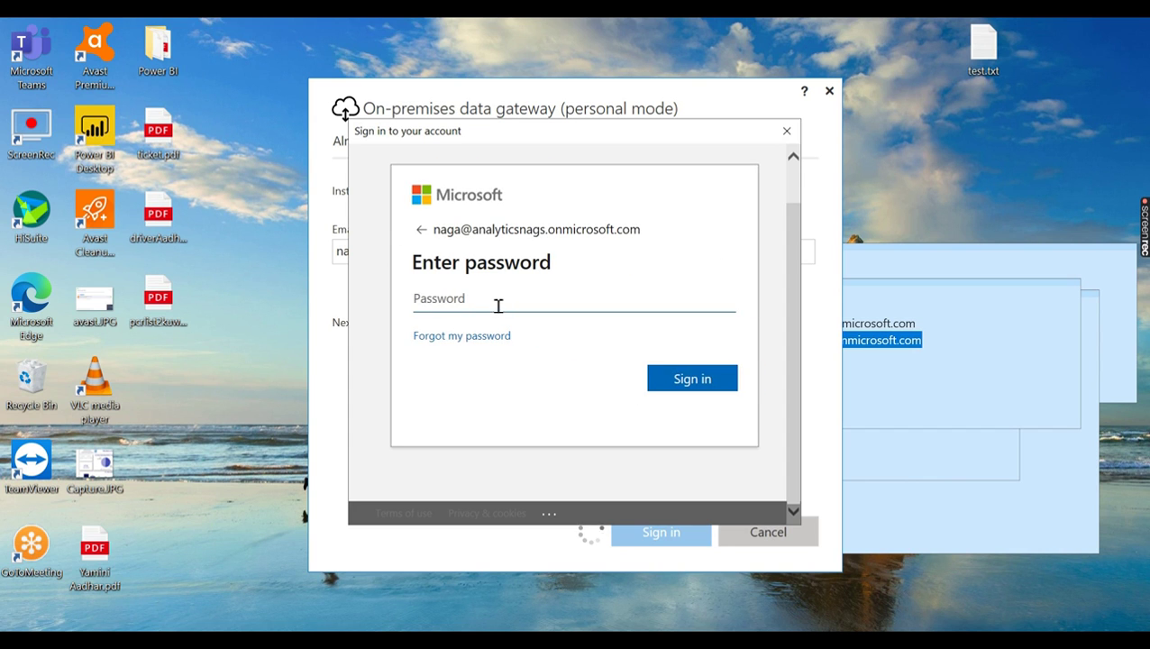
pyautogui.write('••••••••••••')
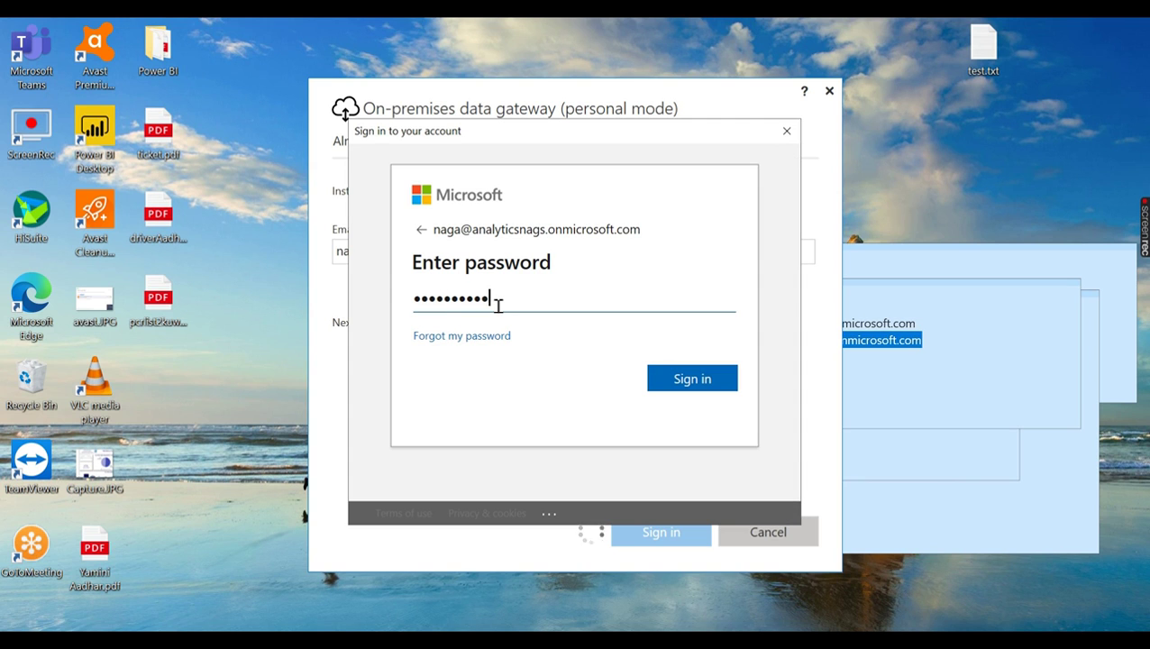
pyautogui.click(704, 389)
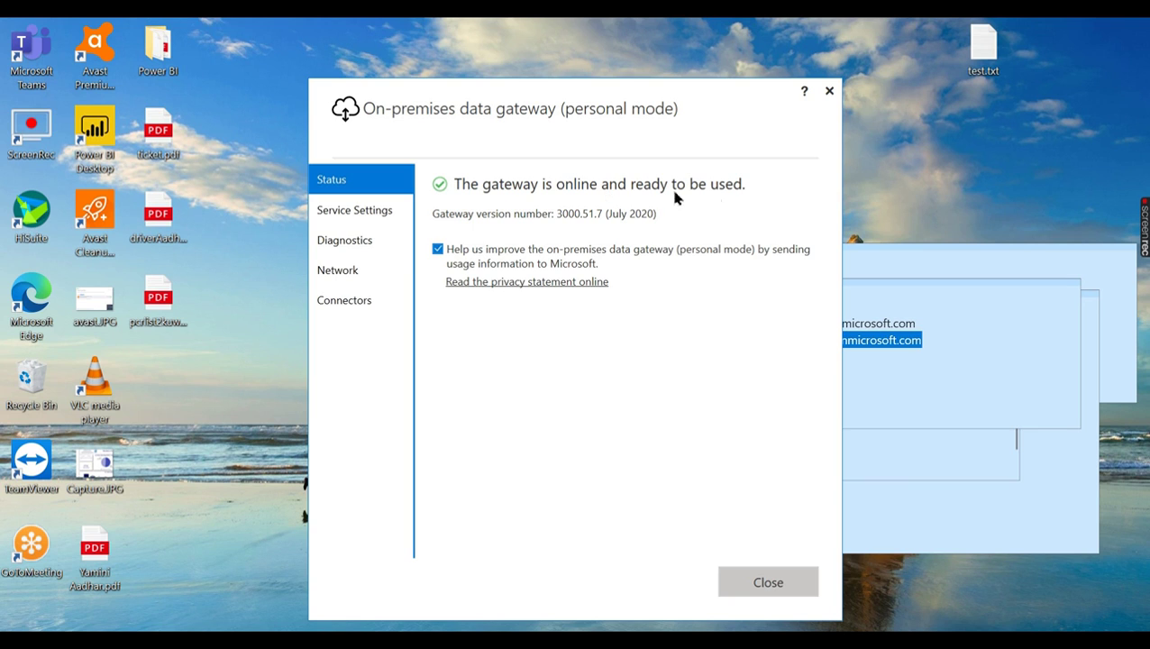
# Check the gateway's Service Settings and Connectors pages, return to Status, and close the window
pyautogui.click(363, 216)
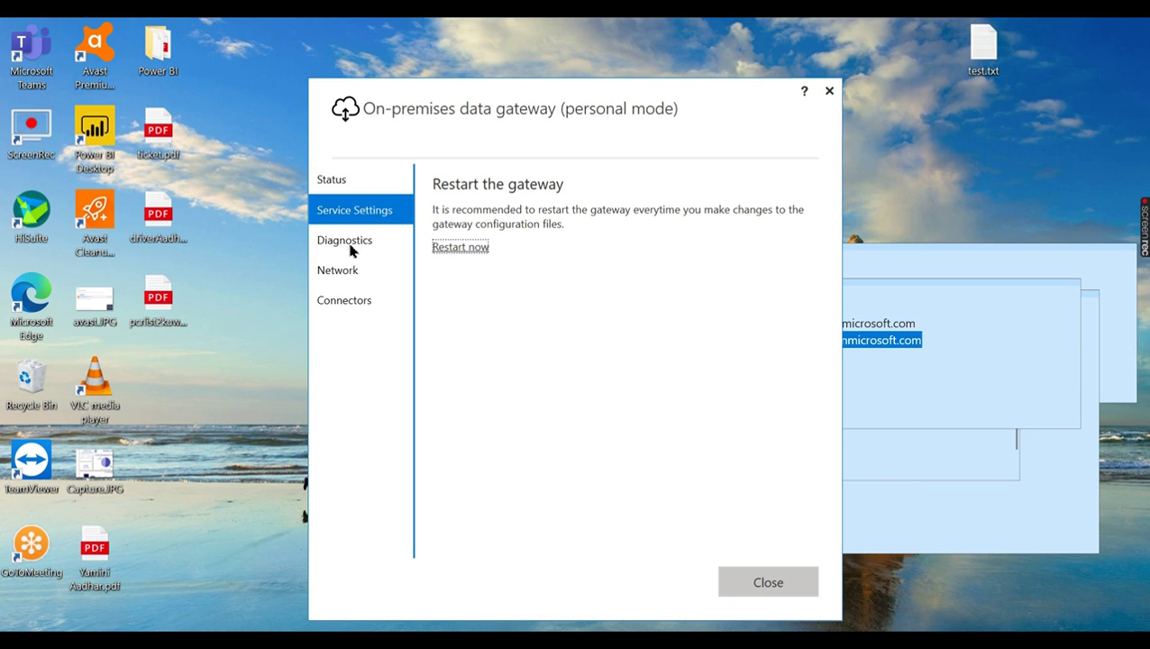
pyautogui.click(351, 186)
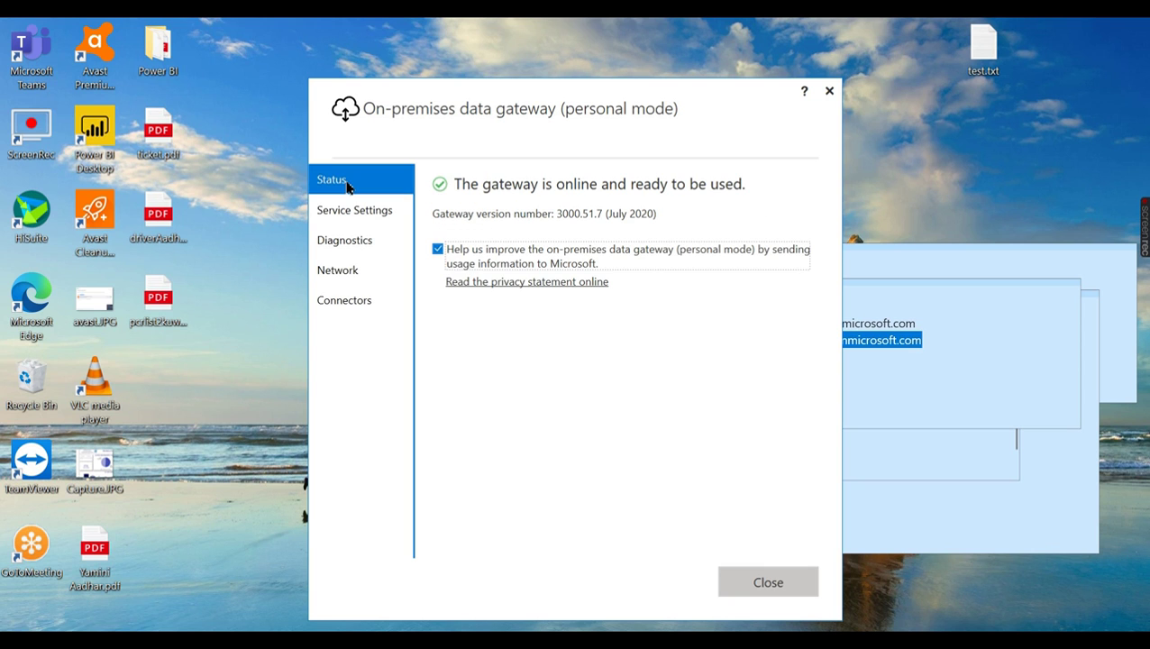
pyautogui.click(362, 307)
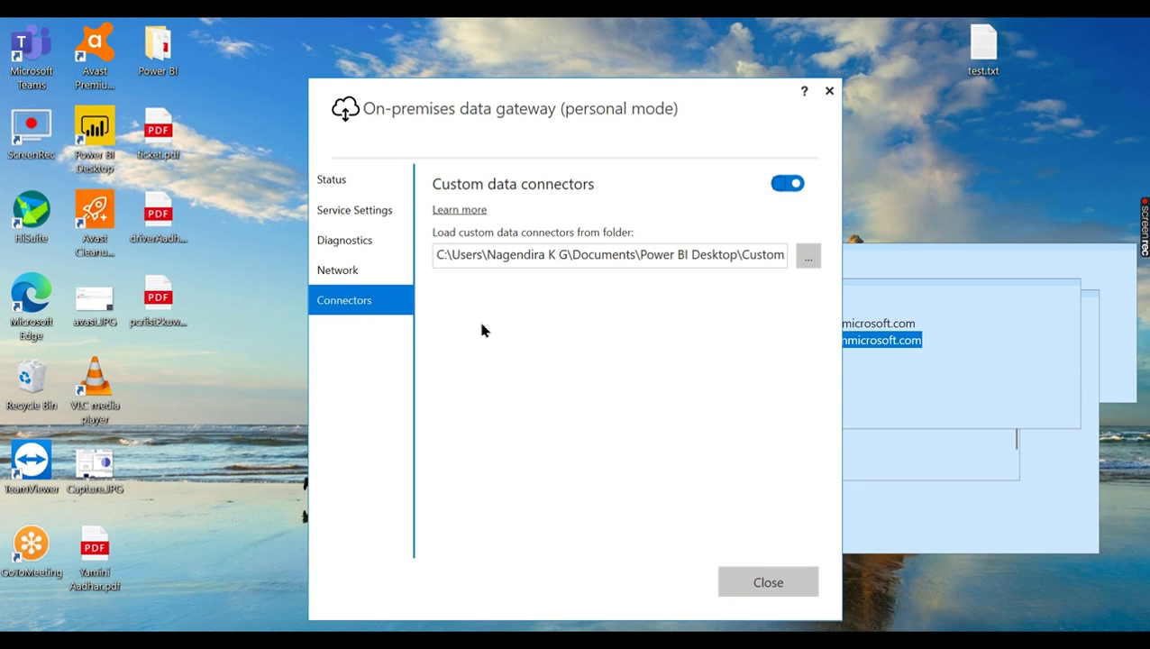
pyautogui.click(372, 186)
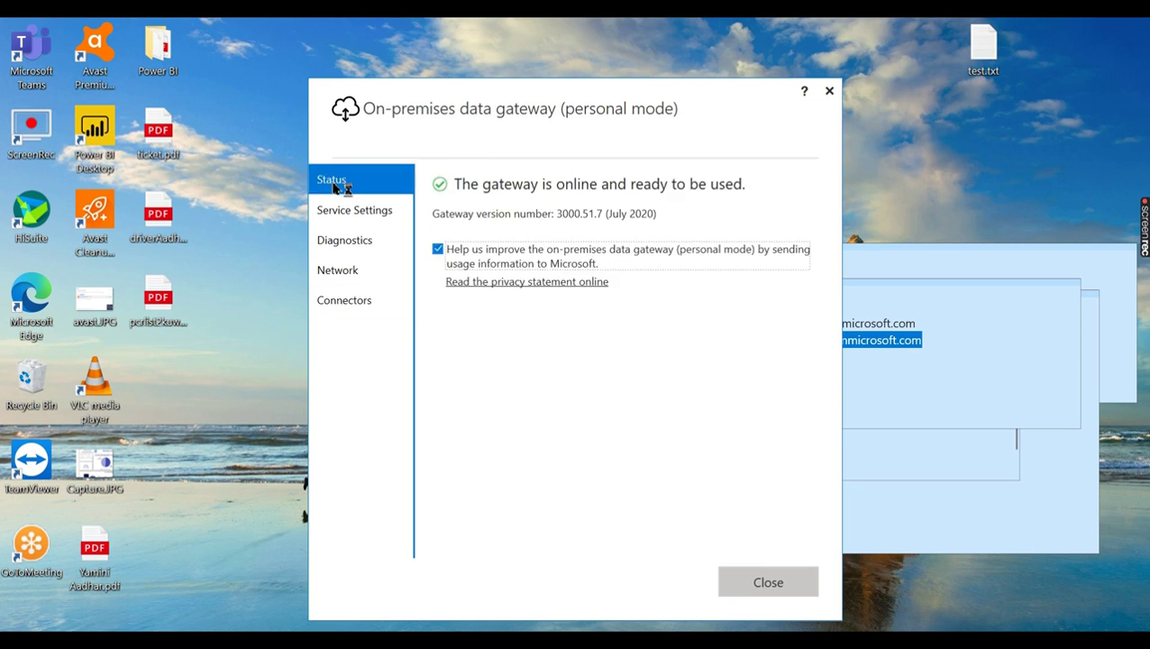
pyautogui.click(767, 582)
pyautogui.click(887, 109)
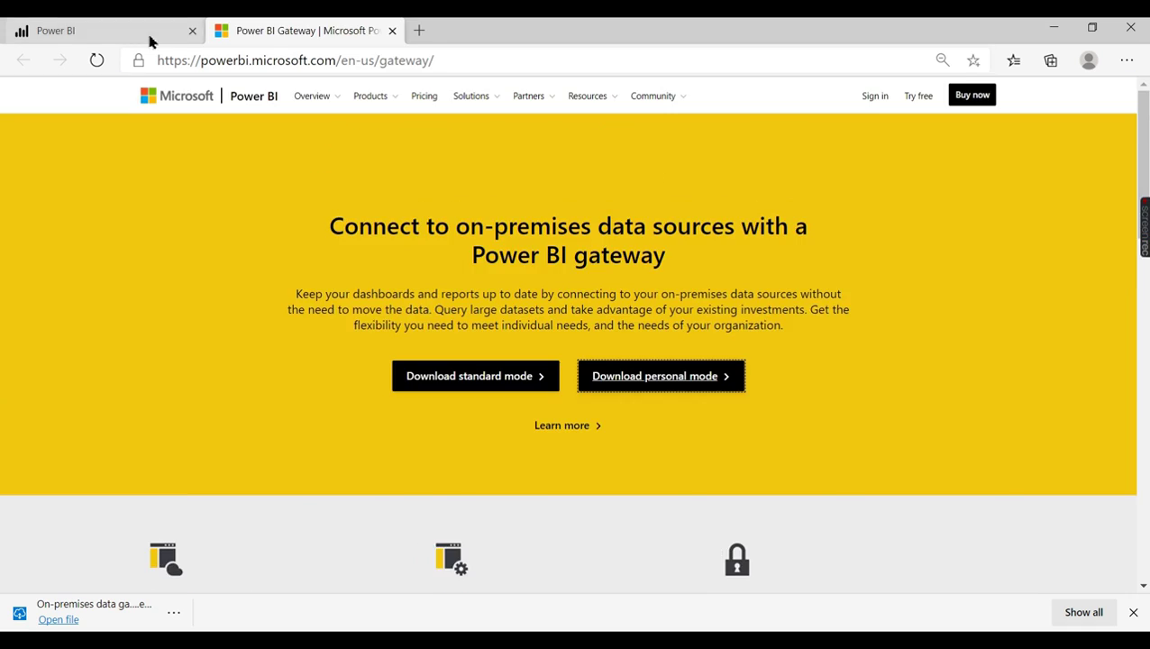
# Open the settings for the First Dashboard in line dataset in My workspace
pyautogui.click(137, 36)
pyautogui.click(82, 415)
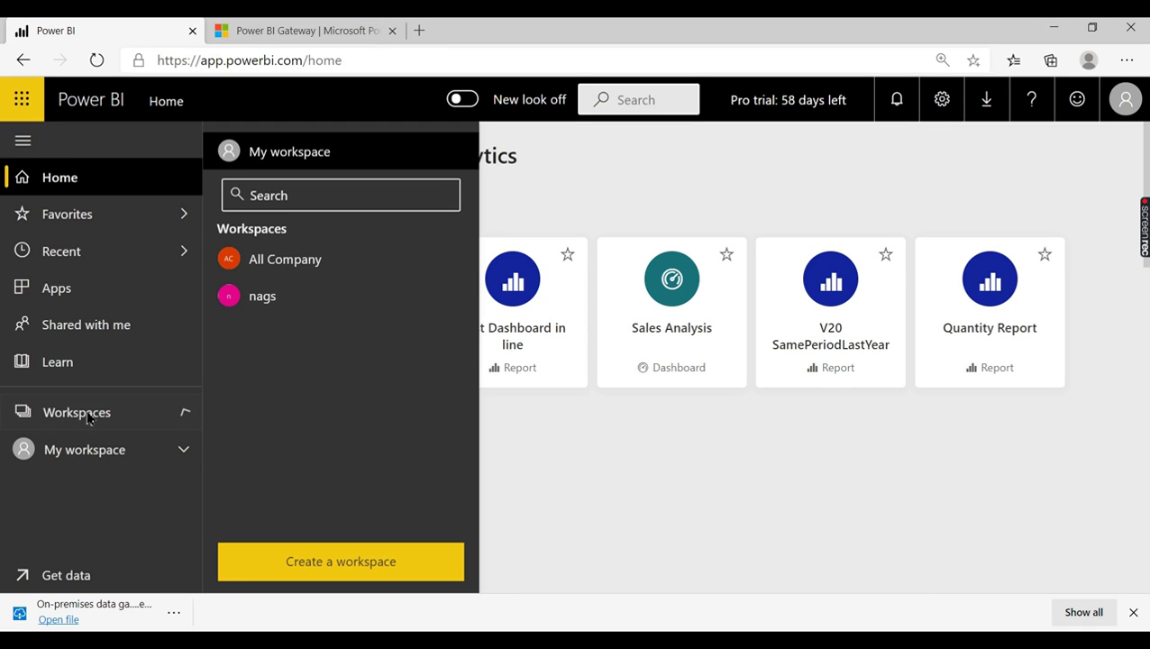
pyautogui.click(52, 177)
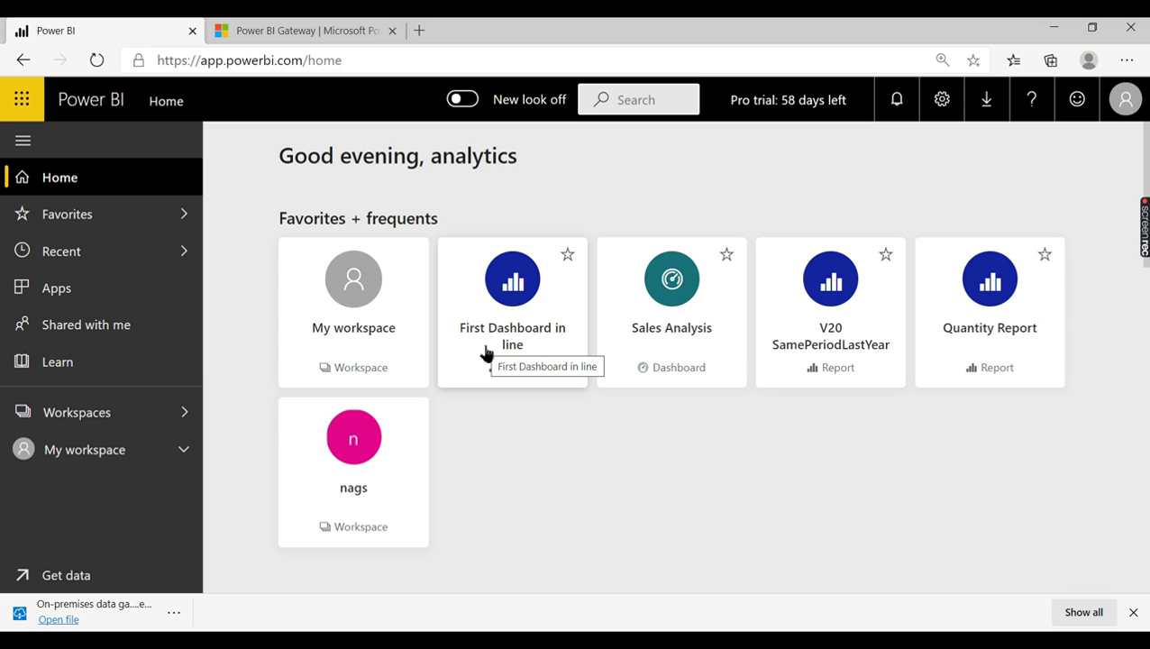
pyautogui.click(361, 328)
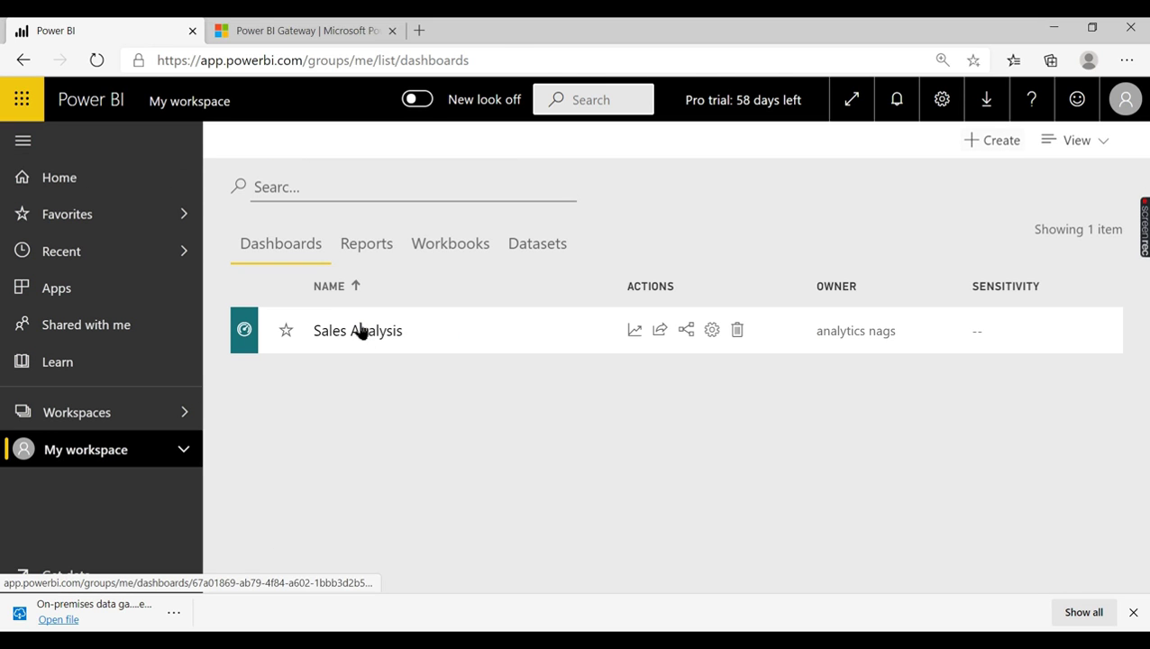
pyautogui.click(527, 258)
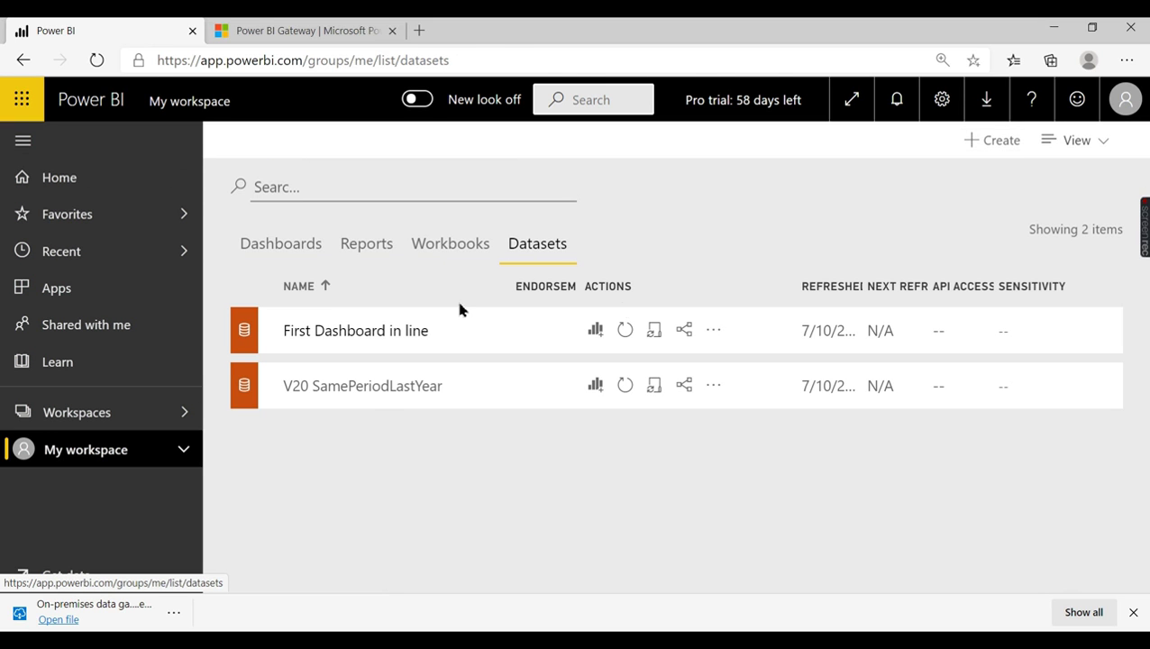
pyautogui.click(713, 332)
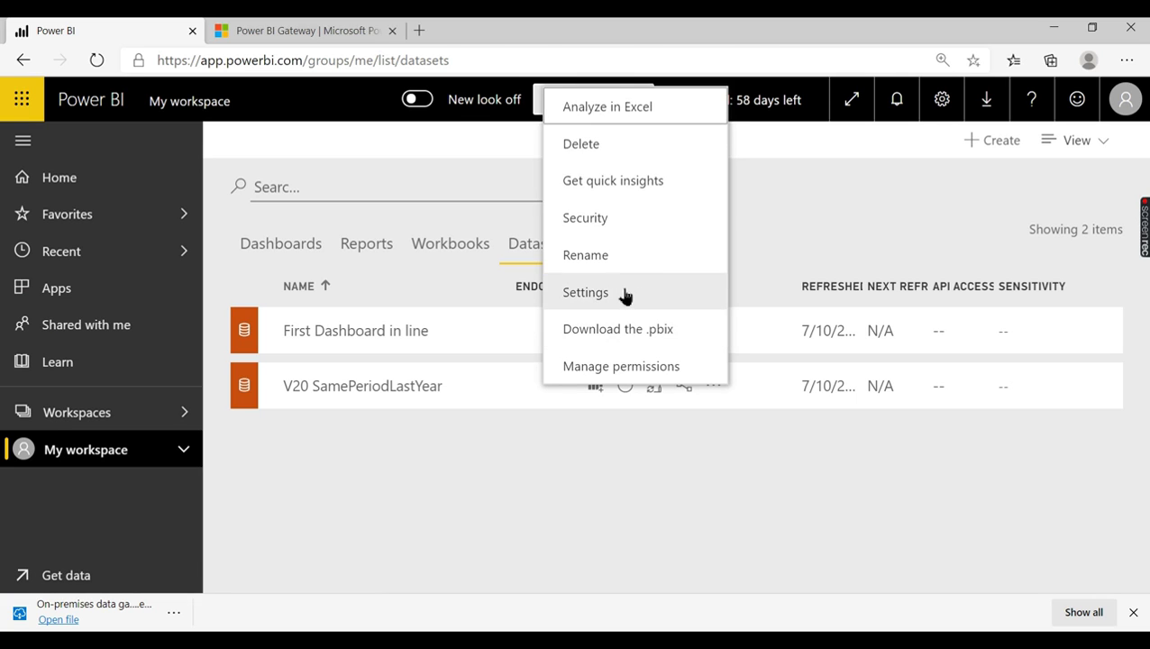
pyautogui.click(628, 292)
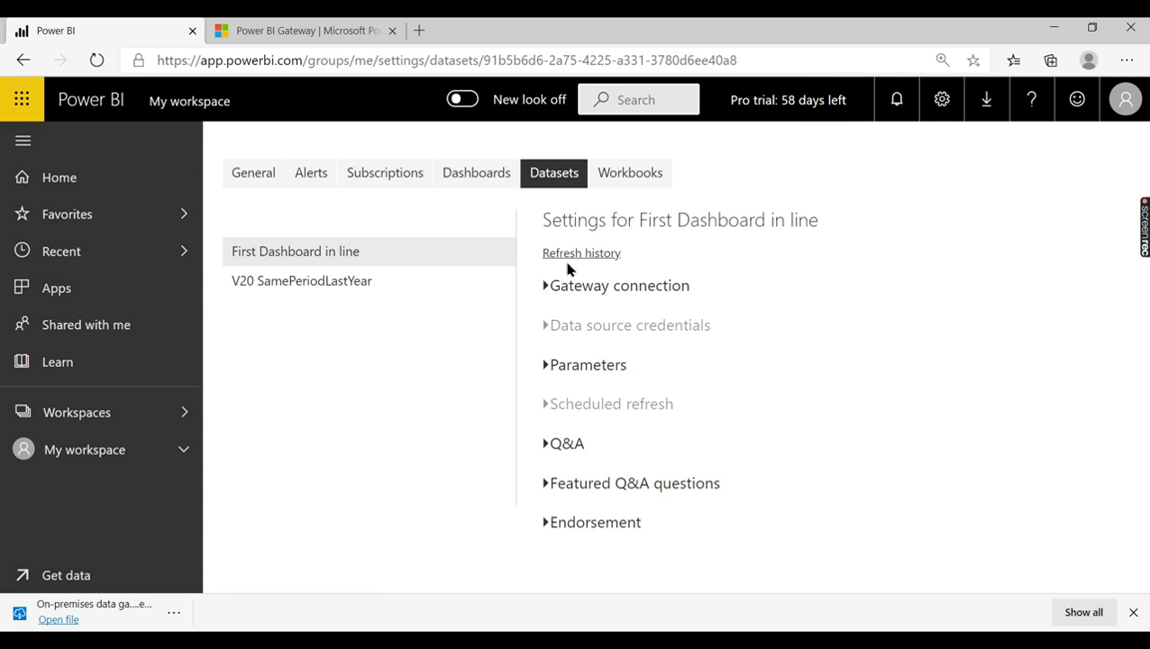
# Expand Gateway connection to confirm Personal Gateway is running on the laptop
pyautogui.click(544, 287)
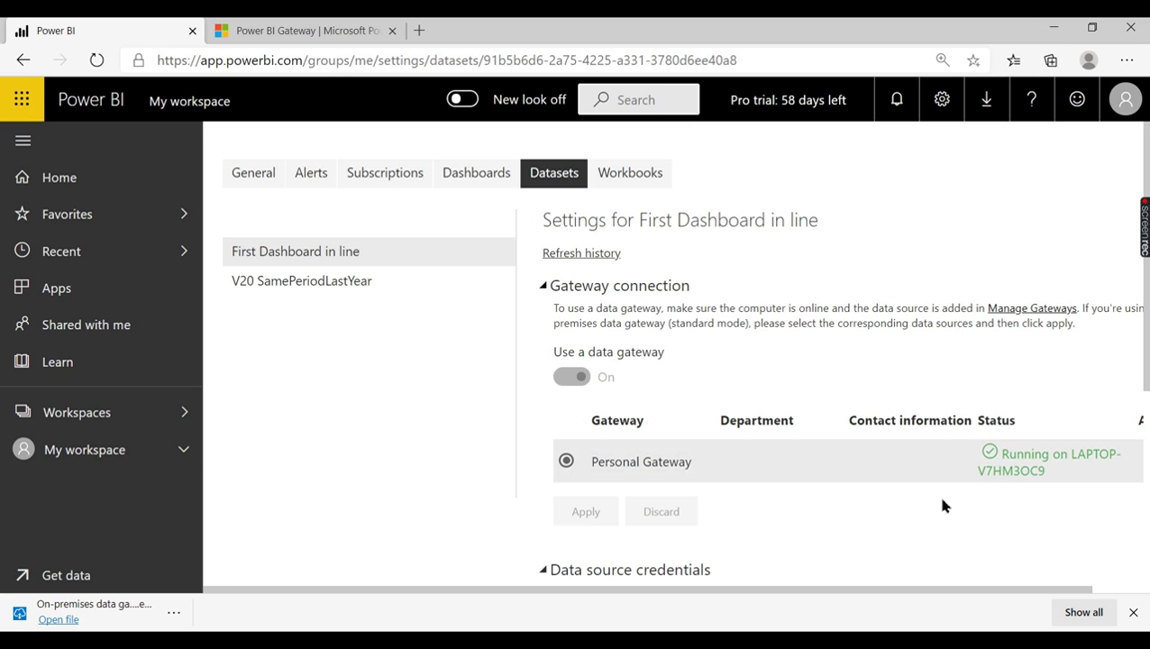
pyautogui.hotkey('ctrl', '+')
pyautogui.hotkey('ctrl', '+')
pyautogui.hotkey('ctrl', '+')
pyautogui.scroll(-1, 720, 477)
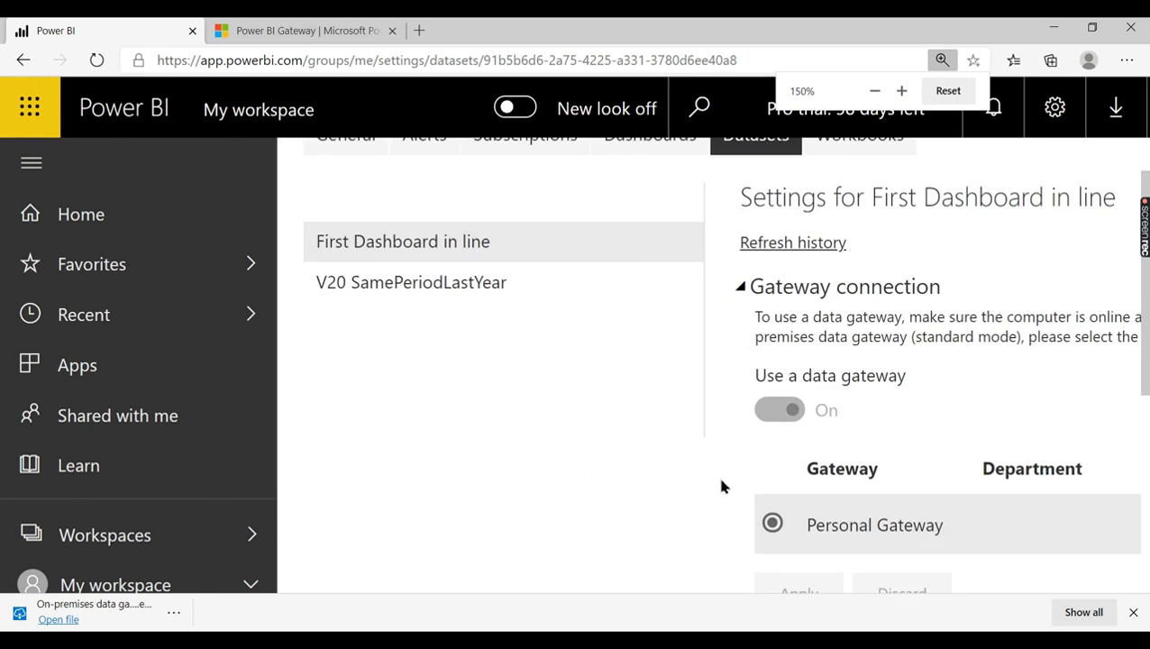
pyautogui.hotkey('ctrl', '-')
pyautogui.hotkey('ctrl', '-')
pyautogui.hotkey('ctrl', '-')
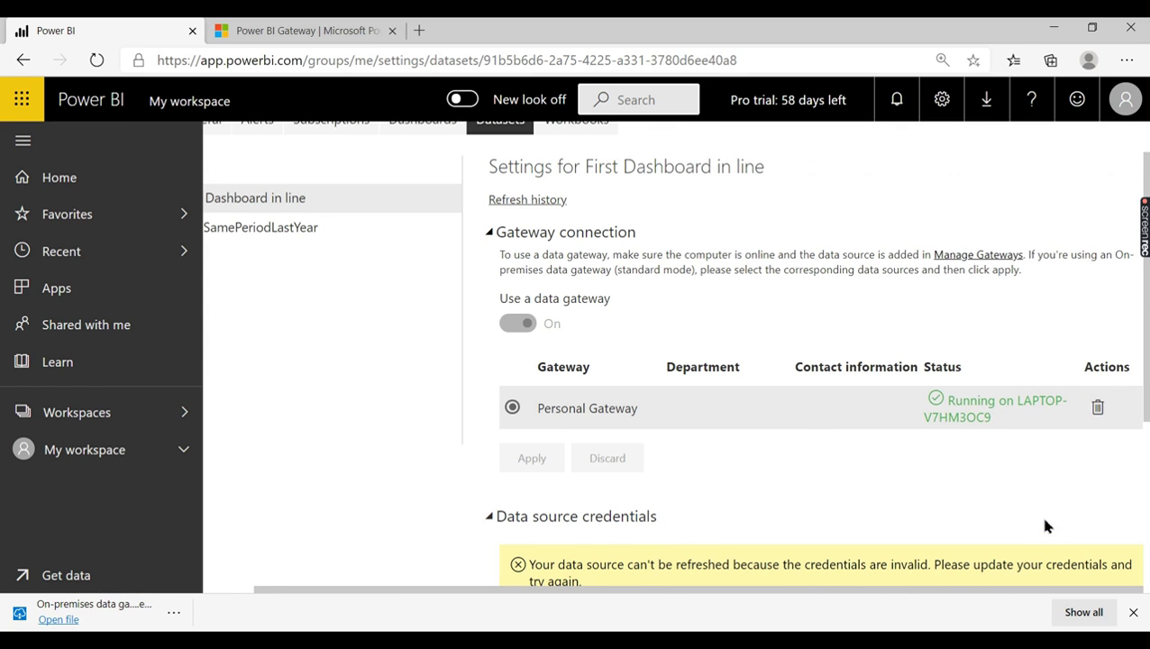
pyautogui.hotkey('ctrl', '+')
pyautogui.hotkey('ctrl', '+')
pyautogui.moveTo(942, 590); pyautogui.dragTo(1070, 592)
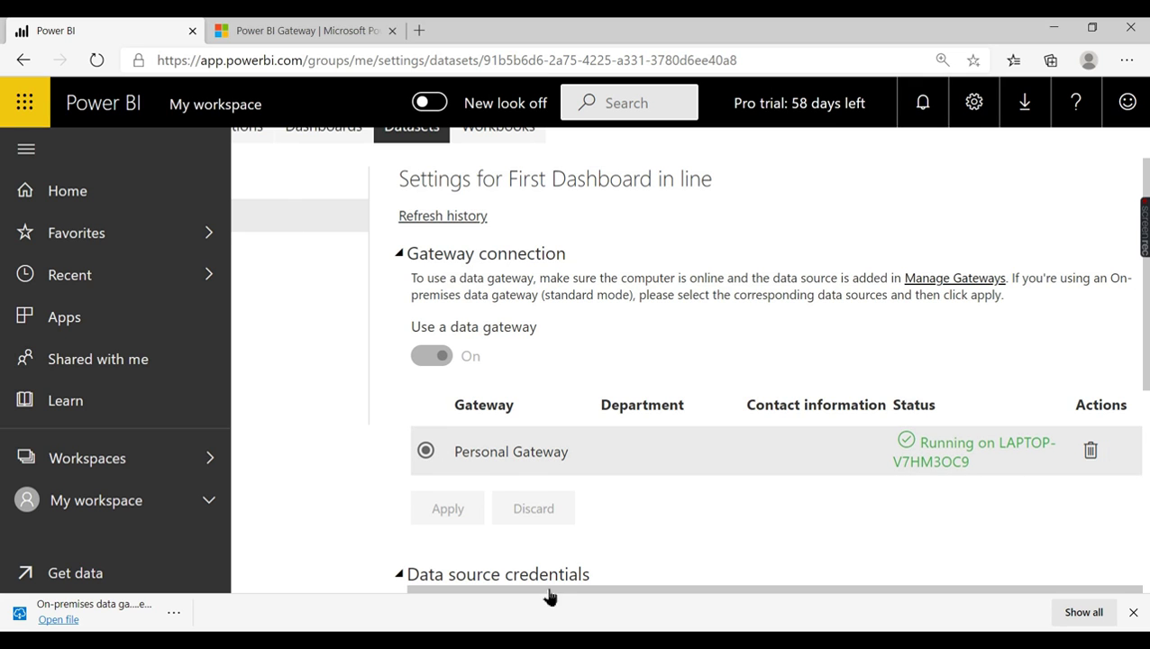
pyautogui.hotkey('ctrl', '-')
pyautogui.hotkey('ctrl', '-')
pyautogui.hotkey('ctrl', '-')
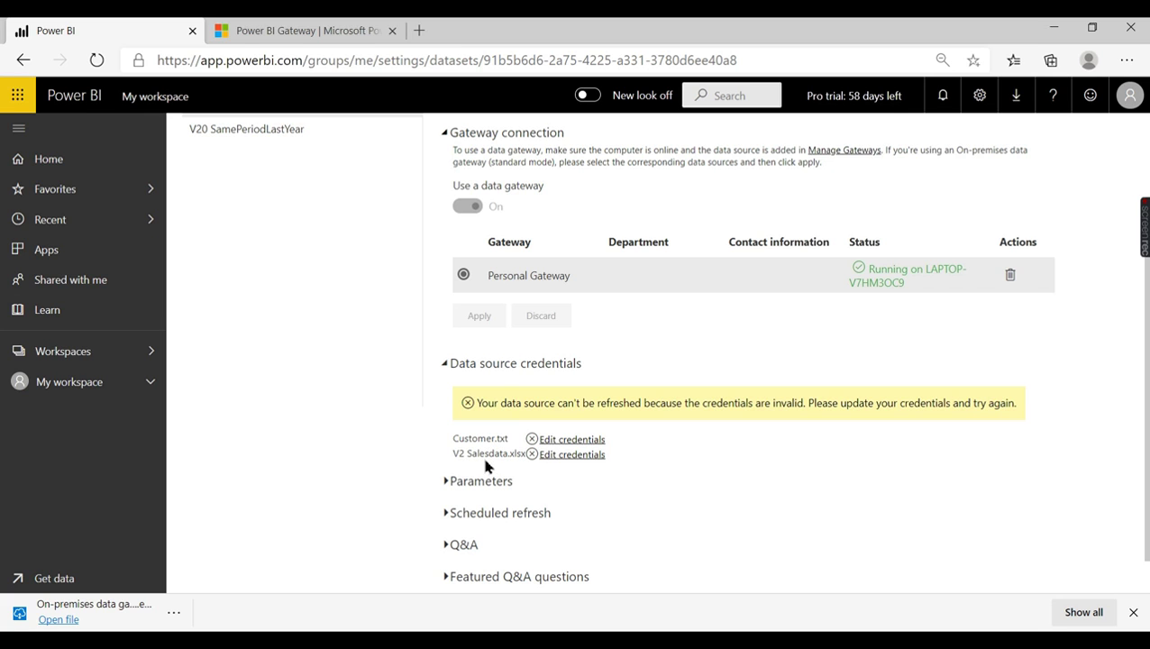
# Update the Customer.txt credentials with privacy level None
pyautogui.click(562, 441)
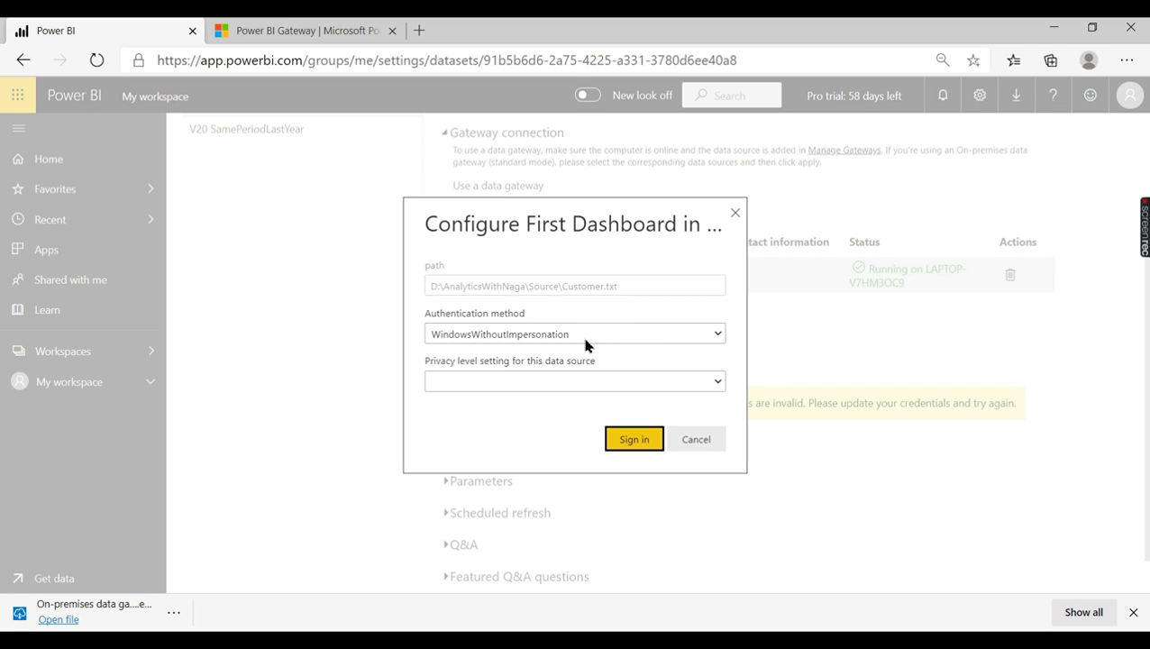
pyautogui.click(710, 382)
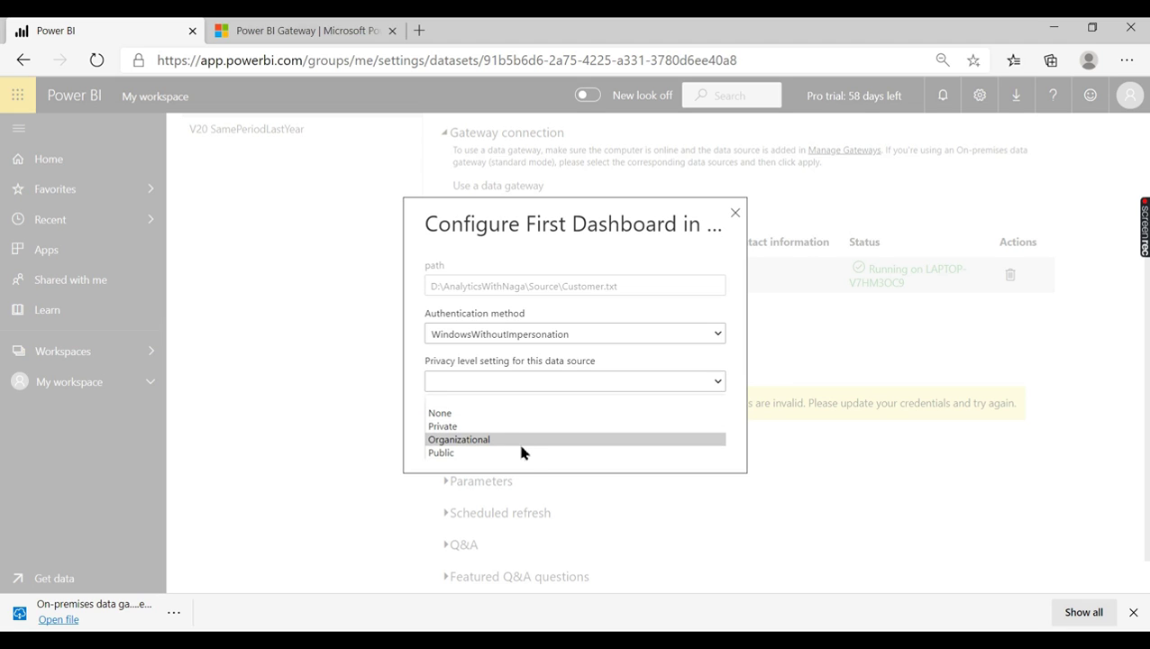
pyautogui.click(505, 416)
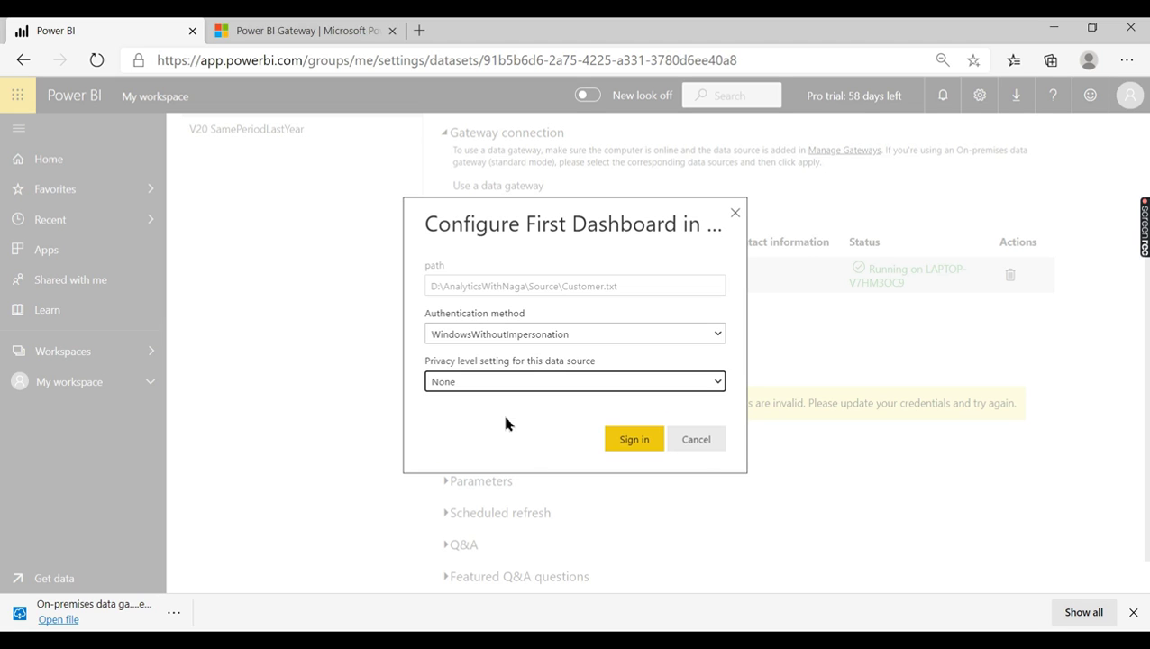
pyautogui.click(631, 437)
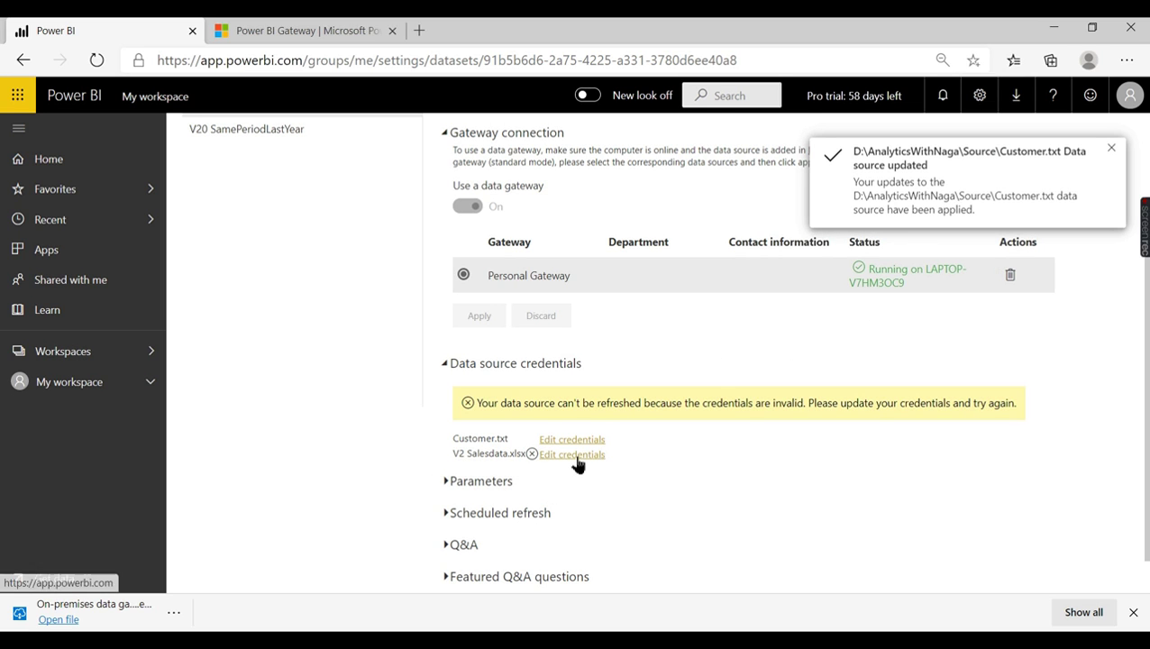
# Update the V2 Salesdata.xlsx credentials with privacy level None
pyautogui.click(575, 455)
pyautogui.click(626, 382)
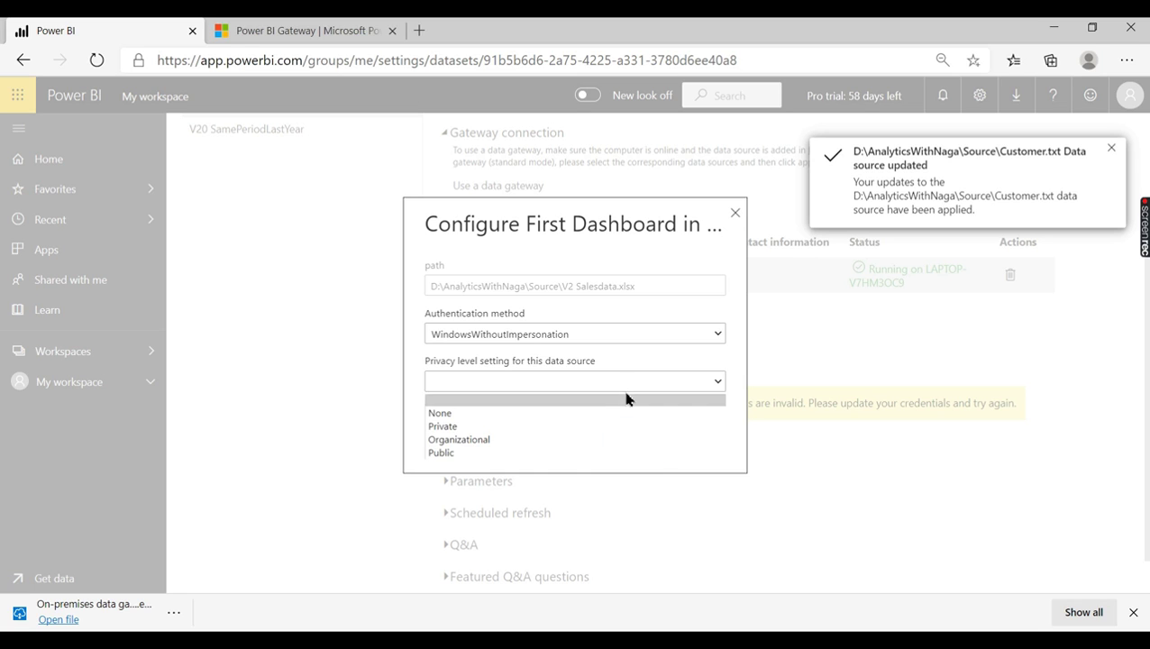
pyautogui.click(539, 421)
pyautogui.click(621, 390)
pyautogui.click(539, 400)
pyautogui.click(634, 439)
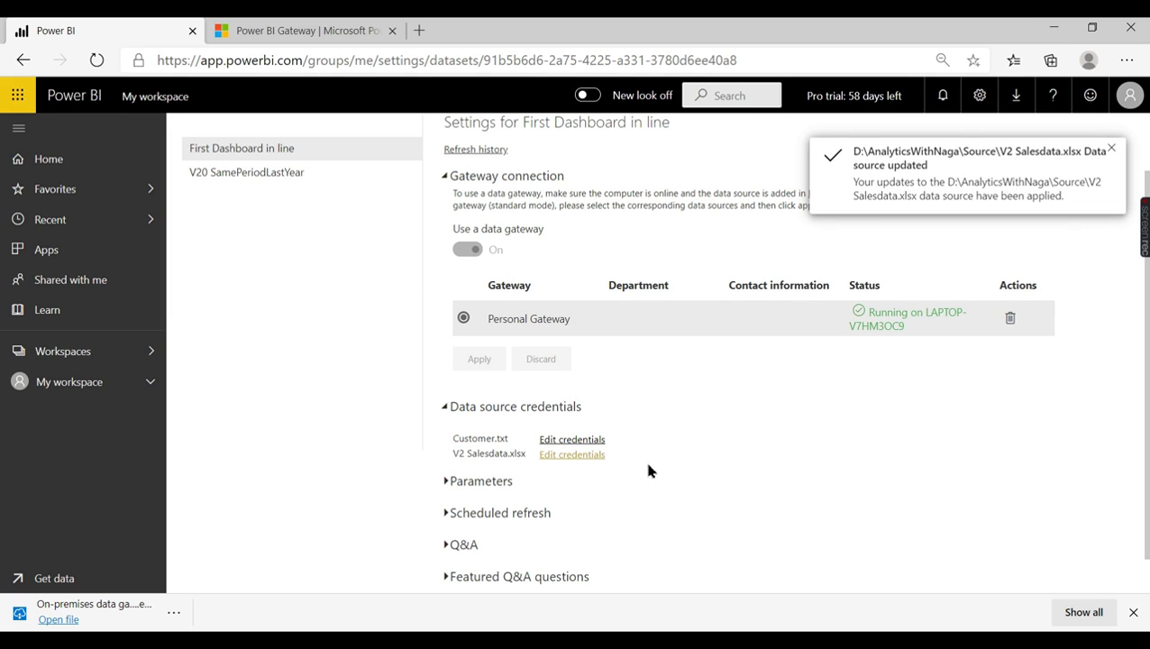
# Dismiss the data source updated notice and show the dataset's General settings
pyautogui.click(1113, 148)
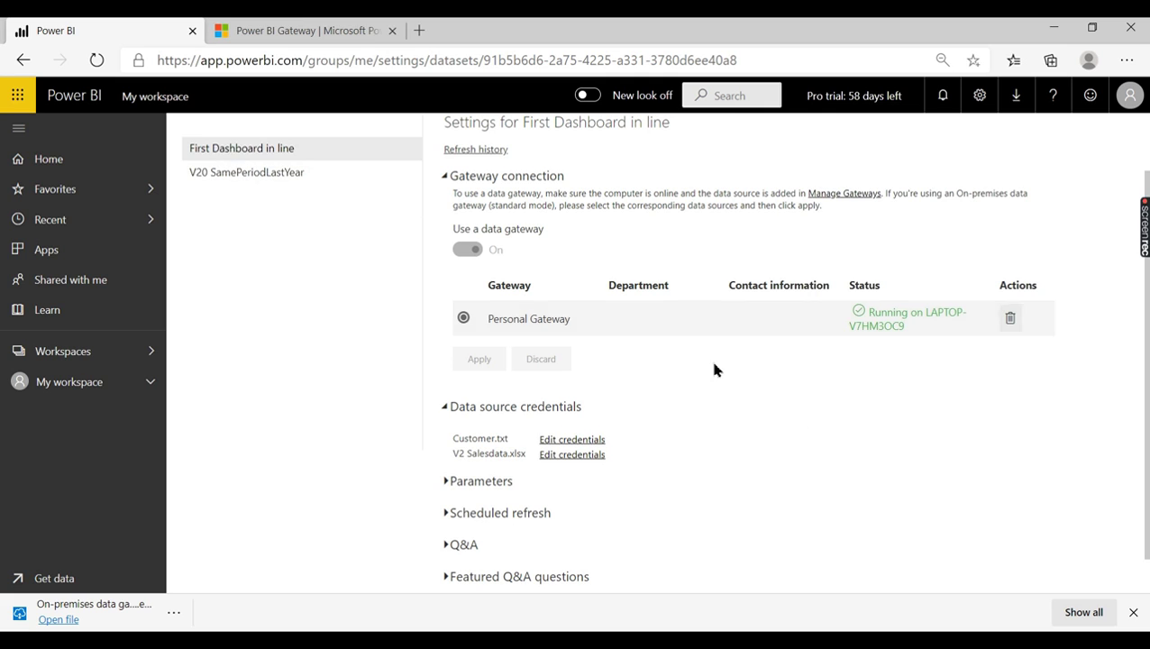
pyautogui.scroll(-1, 721, 451)
pyautogui.scroll(3, 721, 486)
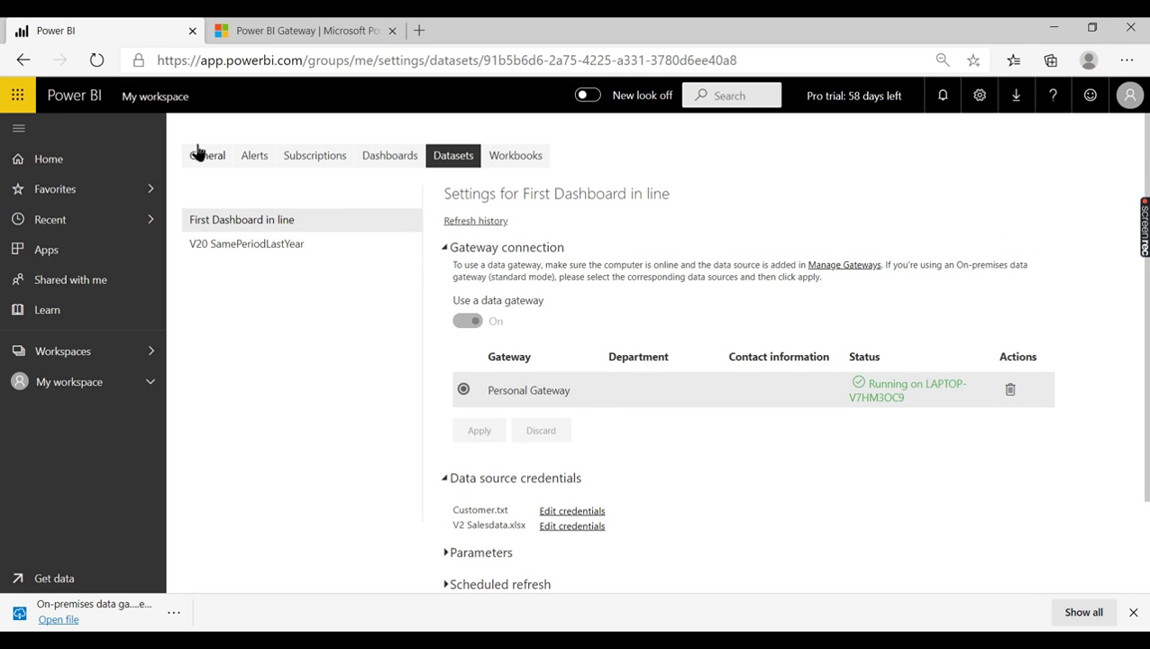
pyautogui.click(199, 154)
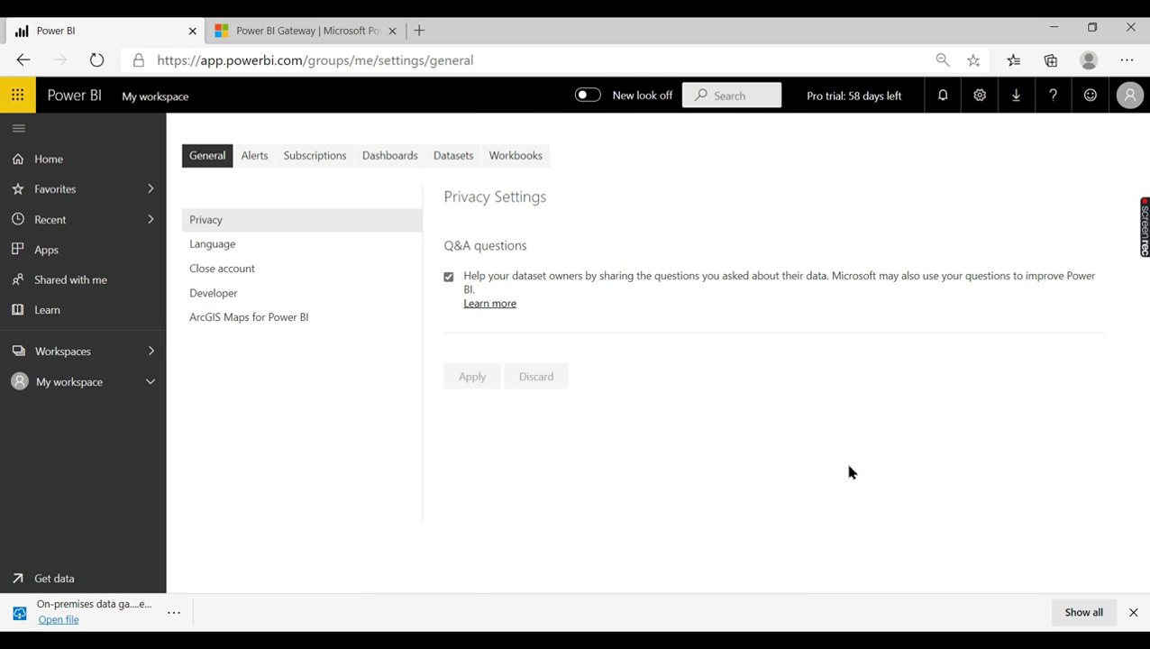